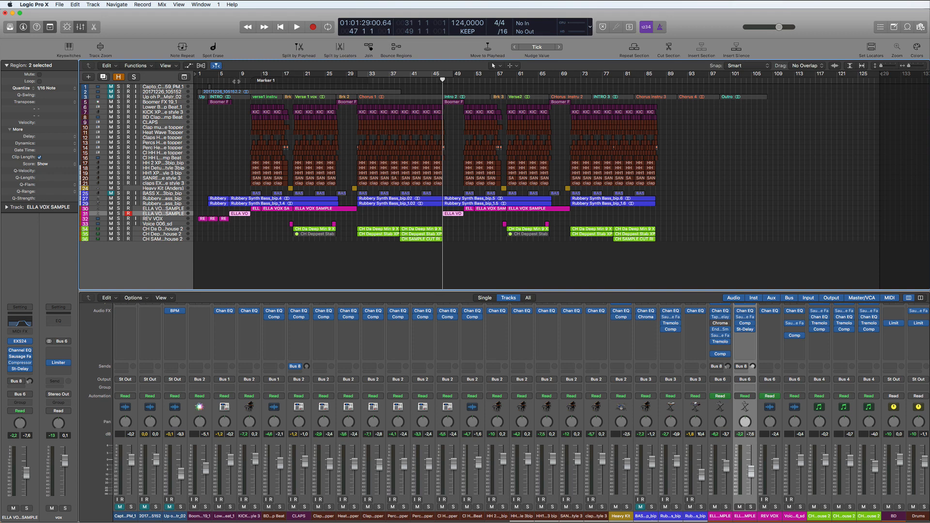
Play the song from about bar 7 through the start of the verse, and stop it
click(239, 81)
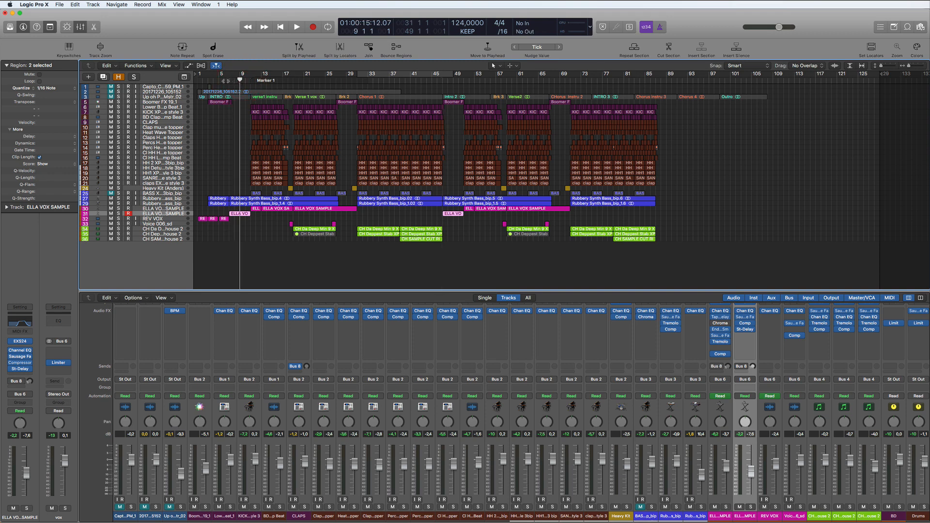
click(229, 80)
key(space)
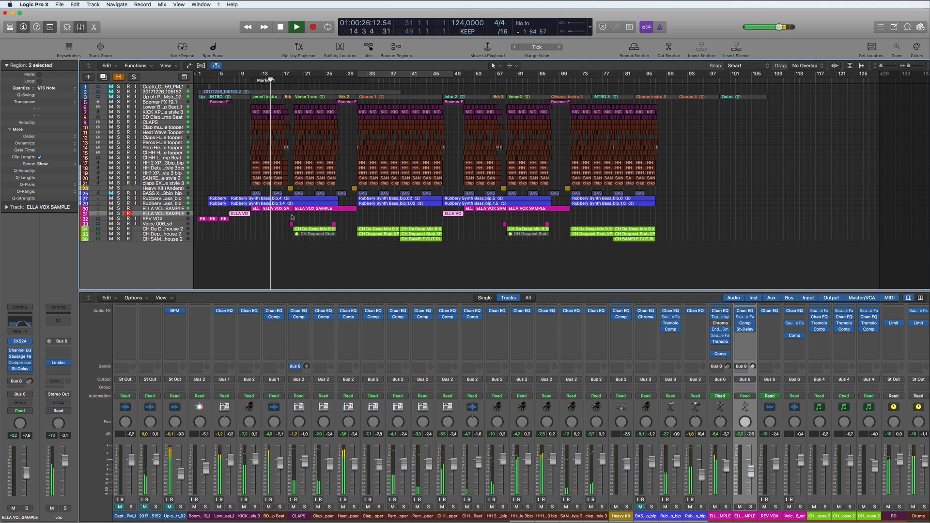
key(space)
Enlarge the track heights and set the cycle range from bar 11 to bar 75
key(super+Down)
drag(229, 75, 570, 120)
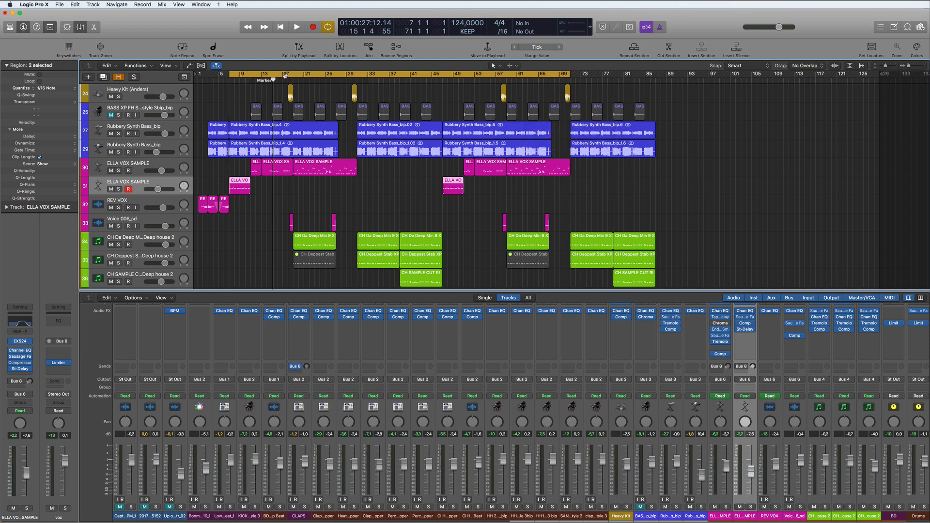
drag(273, 76, 292, 78)
scroll(387, 251, down, 1)
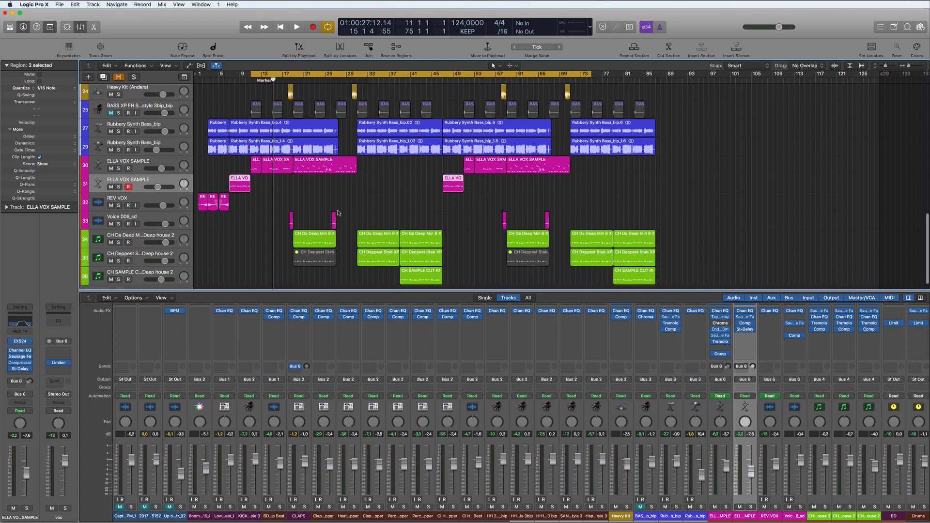
Insert a stereo Noise Gate before the compressor on the ELLA VOX SAMPLE track 30, placing its window over the lower arrangement
click(155, 165)
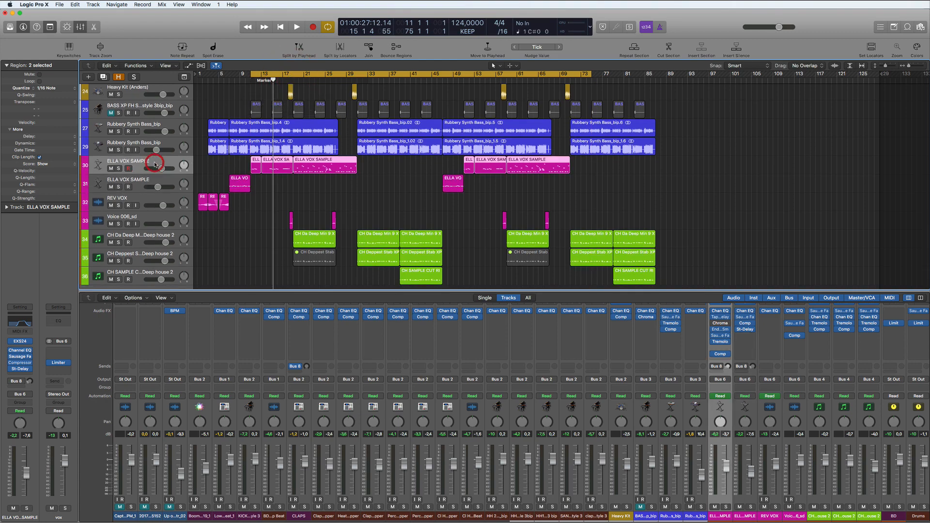
click(720, 347)
mouse_move(724, 410)
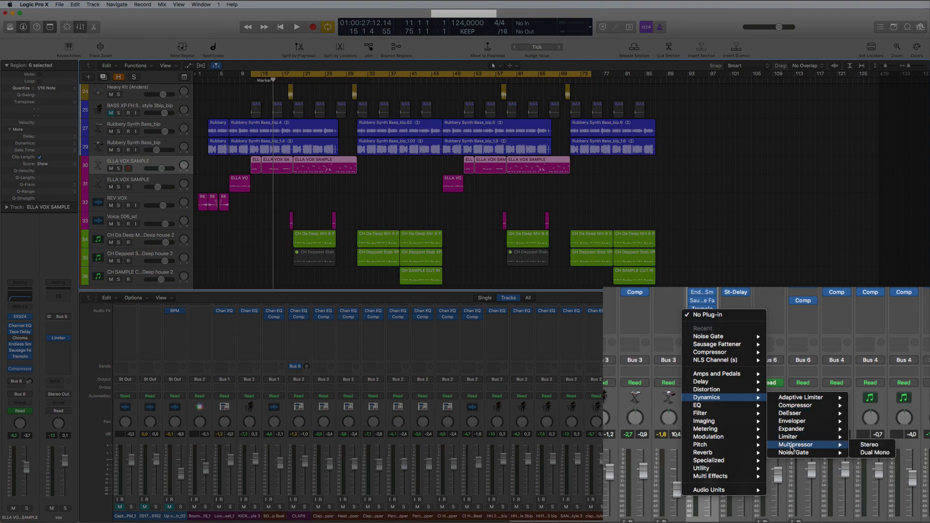
mouse_move(793, 453)
click(879, 455)
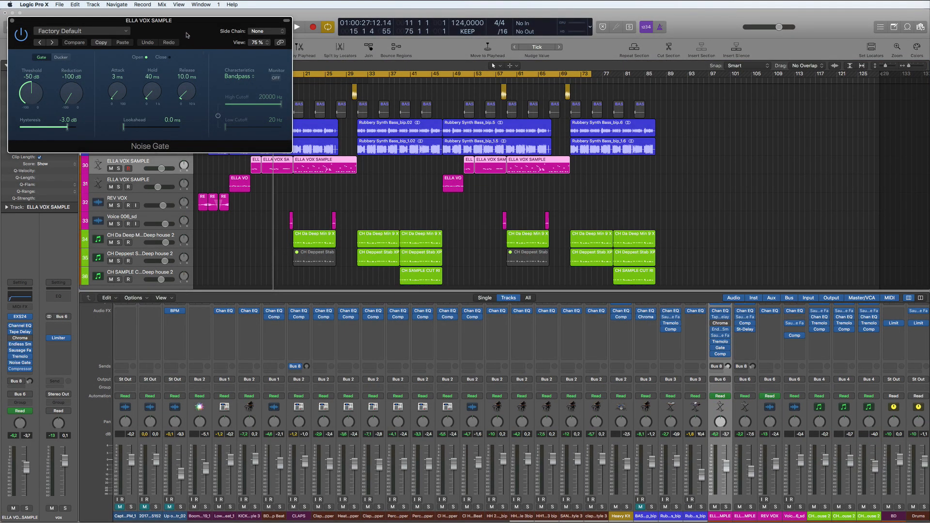
drag(186, 35, 477, 254)
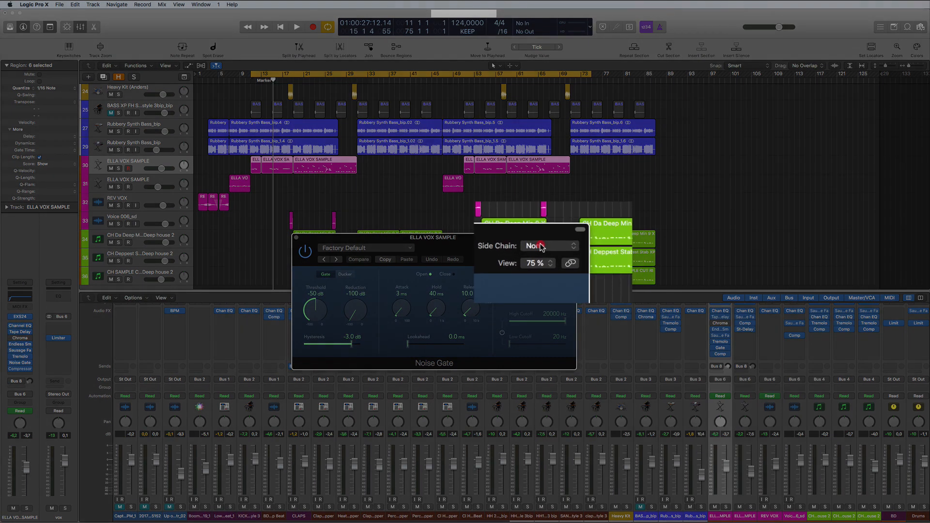
Set the Noise Gate's side chain to Bus 2, with attack 2 ms, hold 0 ms and release 6.0 ms
click(539, 247)
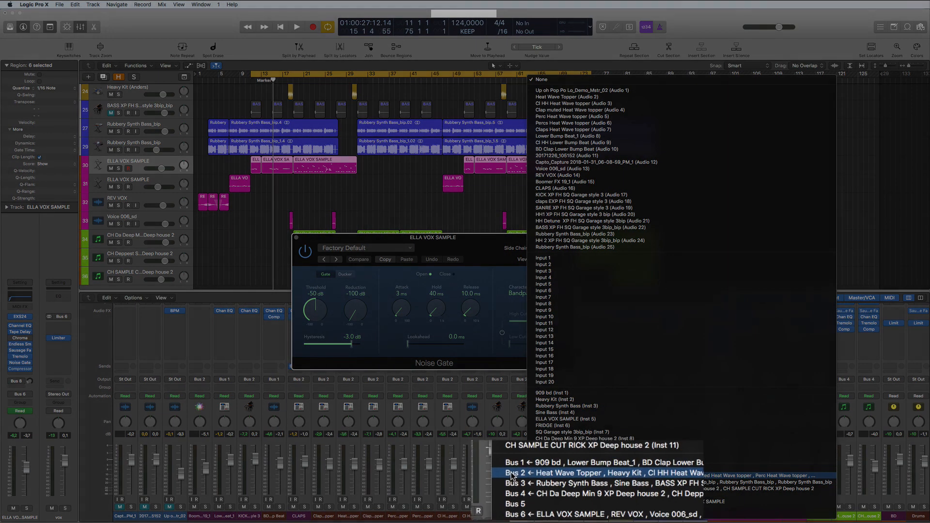
click(528, 476)
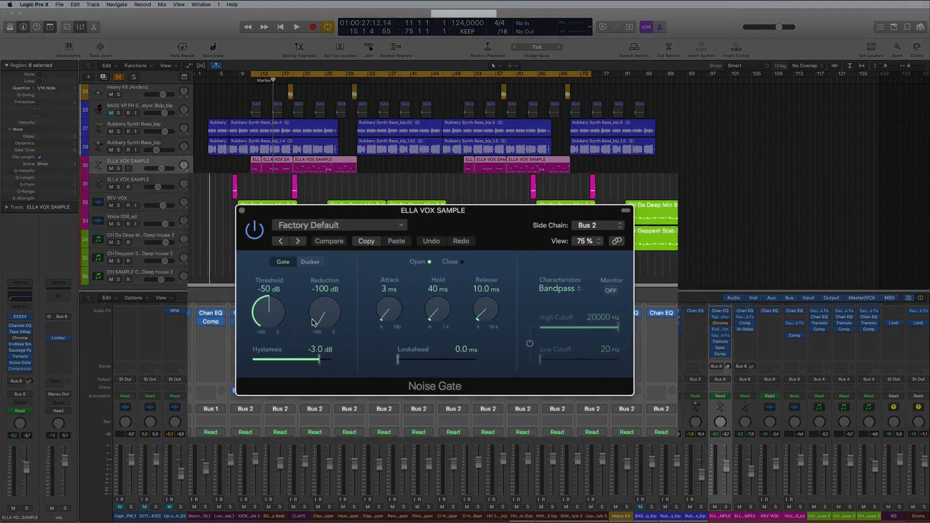
drag(478, 313, 479, 315)
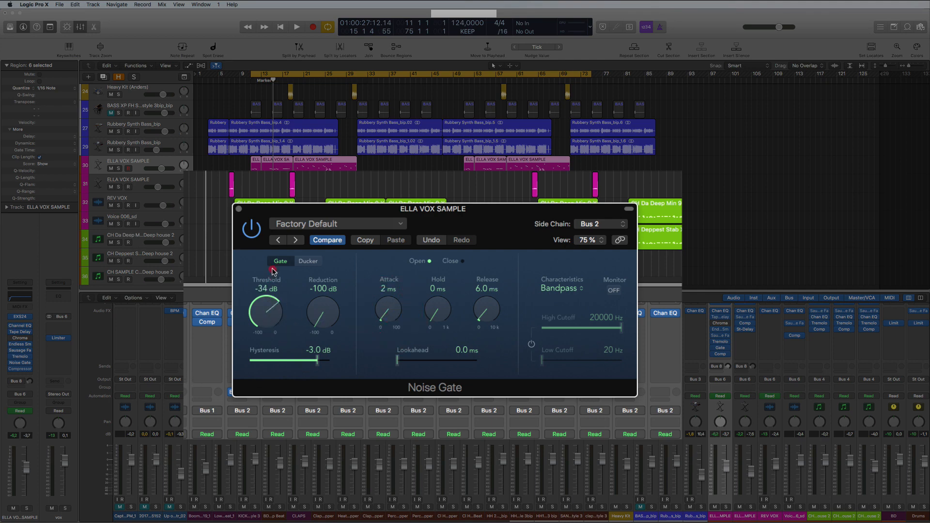
Play the song while adjusting the Noise Gate's threshold to -14 dB
key(space)
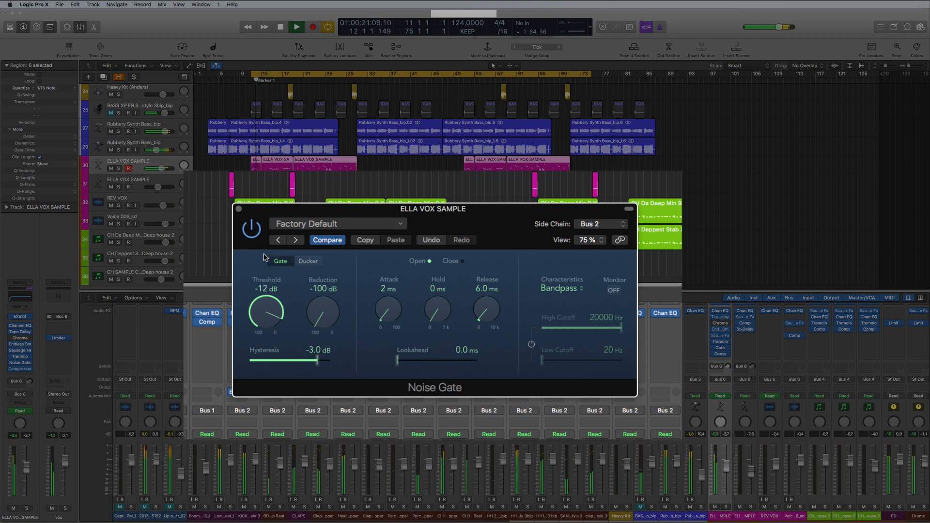
click(264, 256)
key(space)
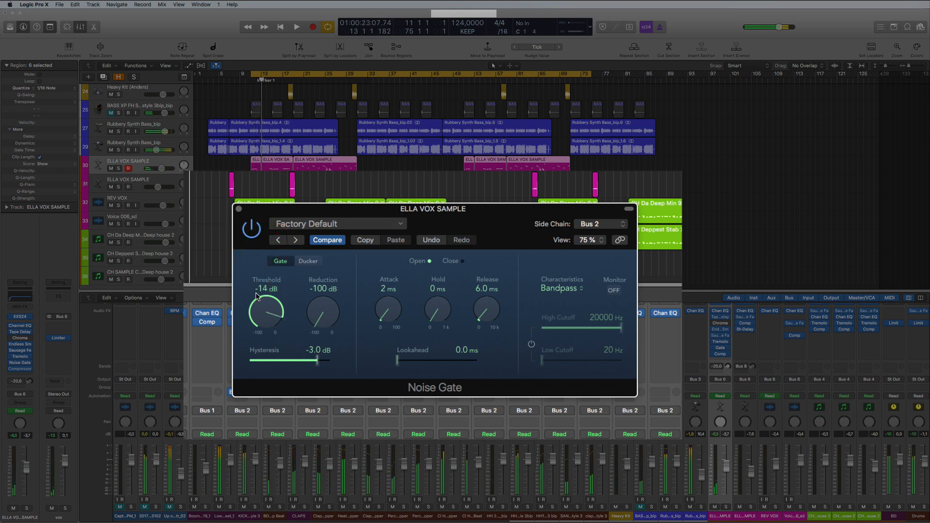
Loop bars 19 to 30 and lower the gate's threshold to -41 dB during playback
drag(294, 73, 351, 74)
key(space)
click(265, 308)
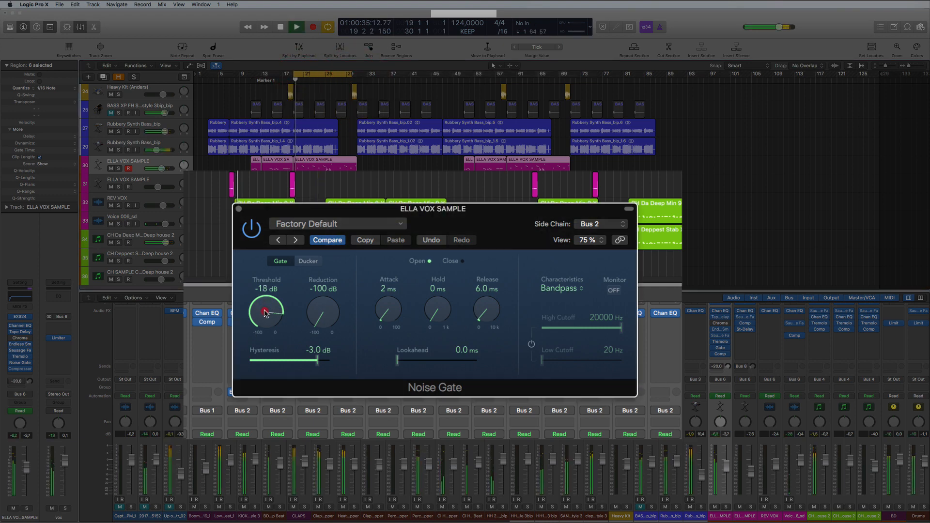
drag(265, 307, 264, 350)
key(space)
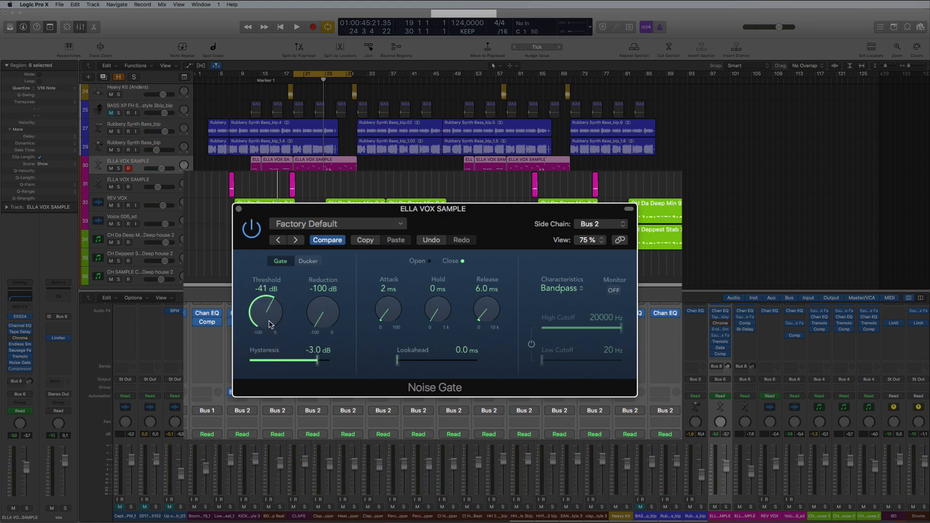
Set the gate's threshold to -16 dB and its attack to 0 ms while the loop plays
key(space)
drag(268, 323, 260, 281)
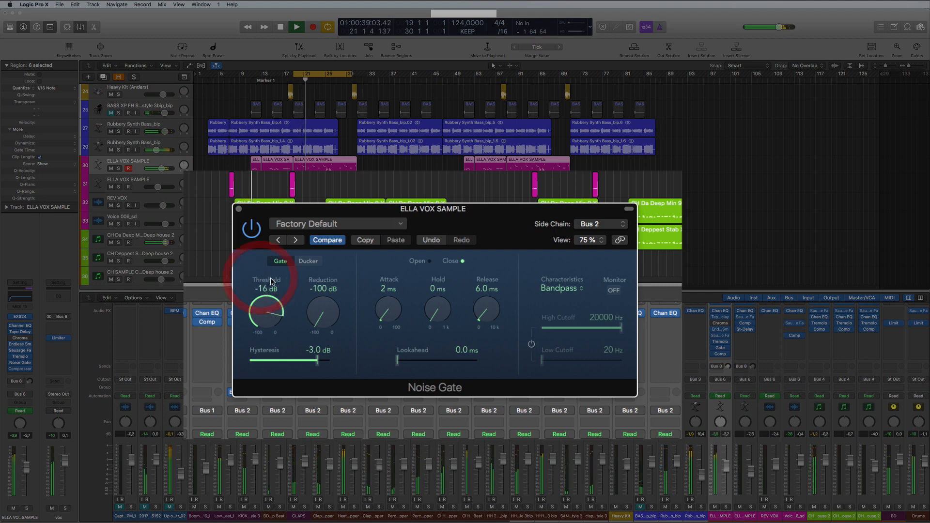
drag(379, 315, 380, 326)
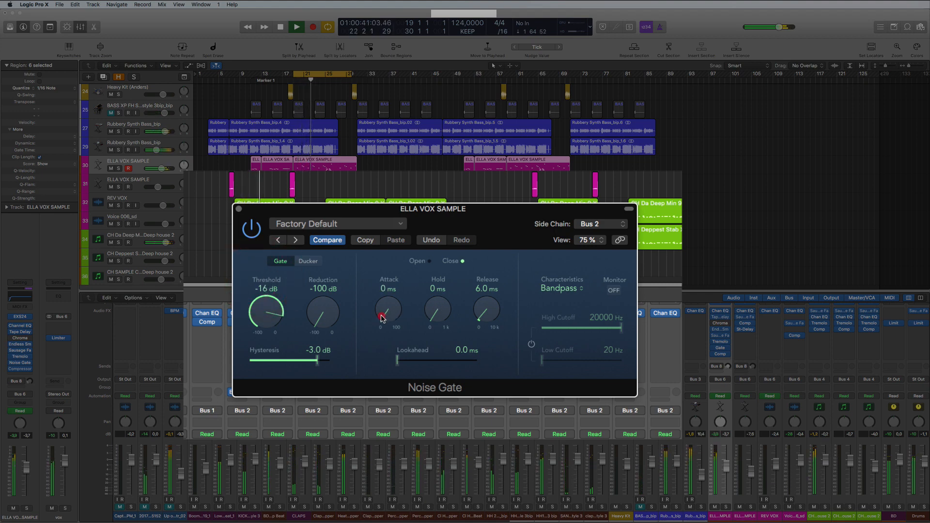
key(space)
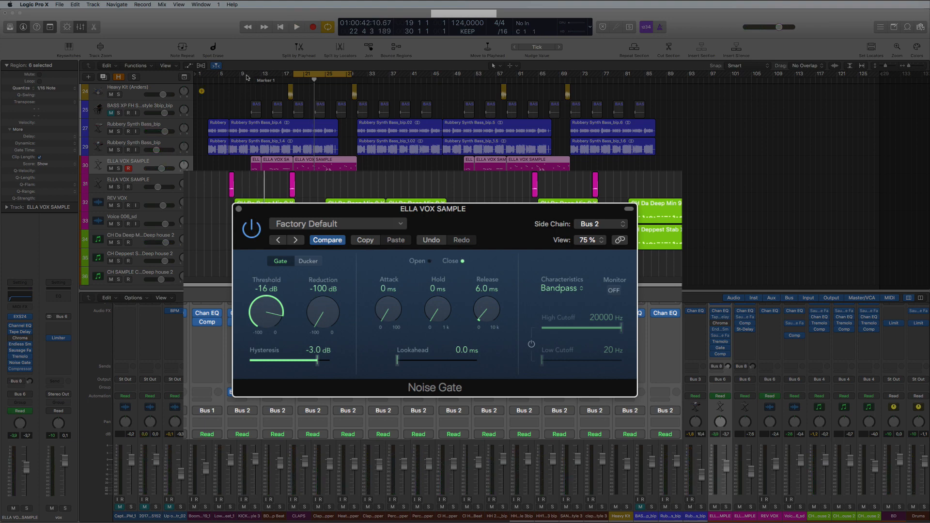
Loop bars 11 to 41 and bypass the Noise Gate during playback to compare the vocal
drag(247, 77, 410, 78)
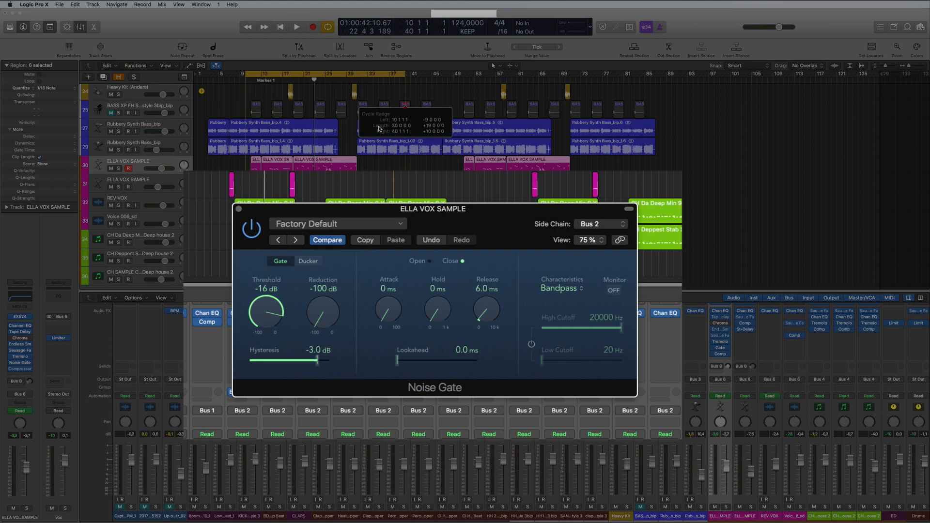
click(270, 73)
key(space)
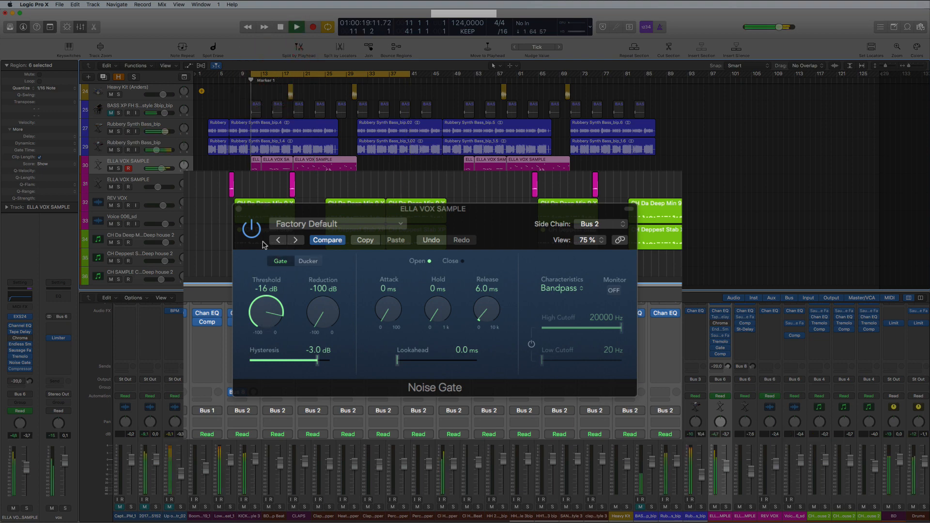
click(253, 233)
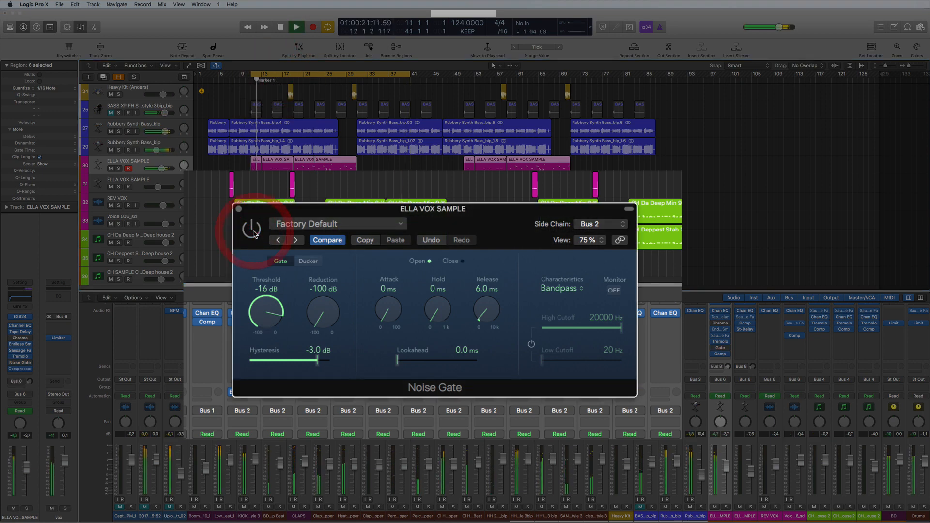
key(space)
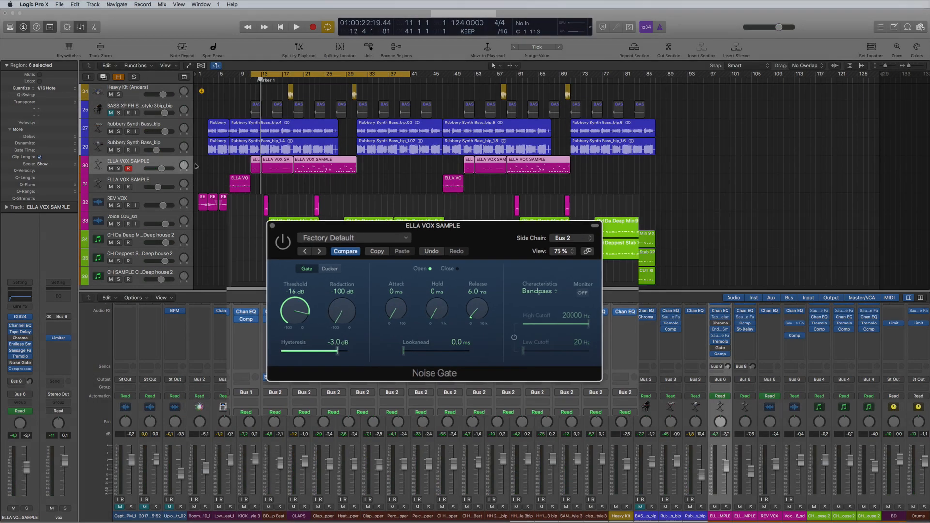
Join the two ELLA VOX SAMPLE regions starting at bar 11 and open the joined region in the Piano Roll, closing the Noise Gate window
click(196, 165)
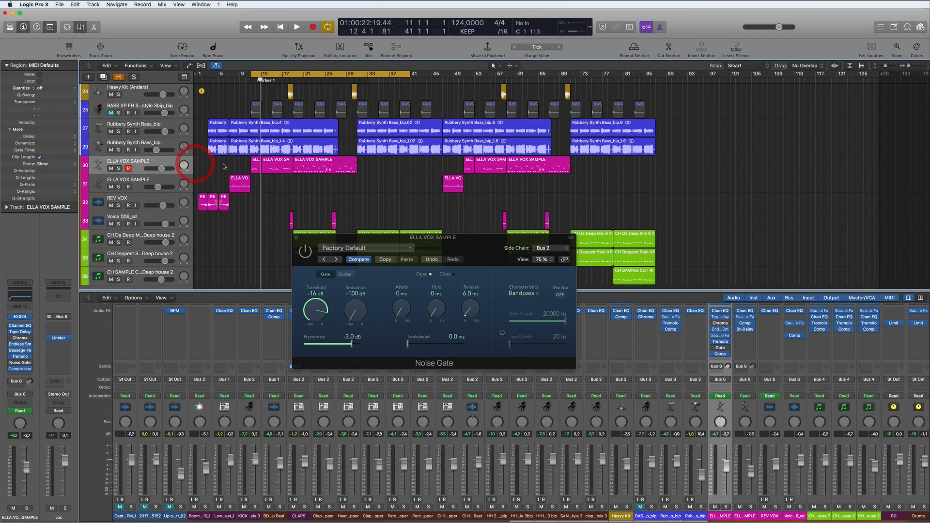
click(268, 165)
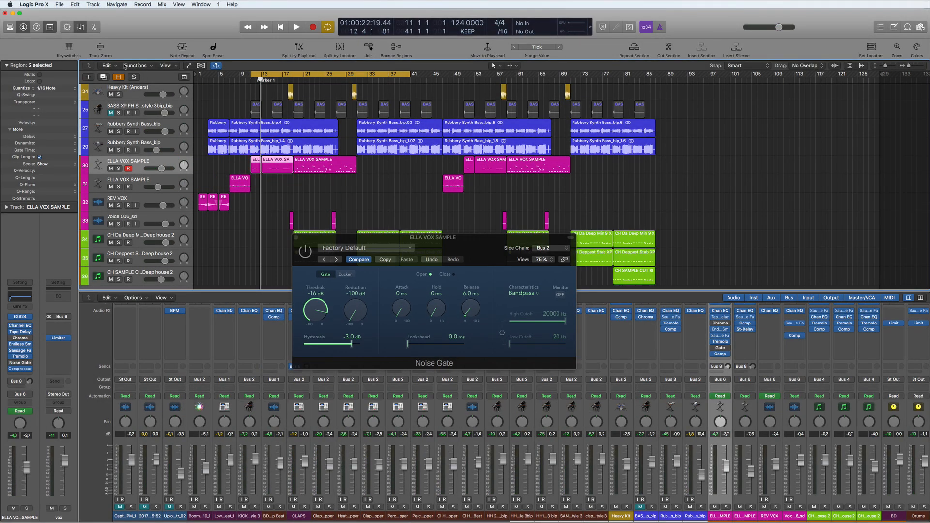
click(370, 47)
double_click(269, 163)
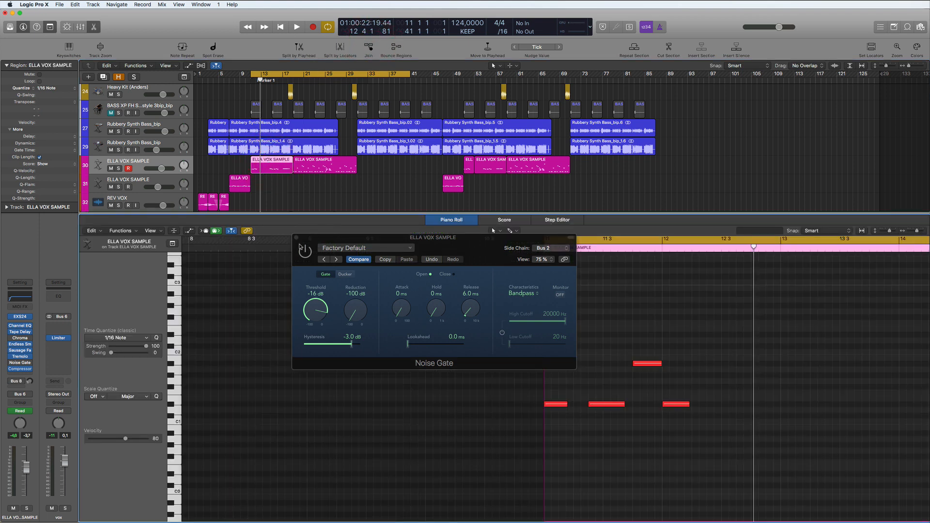
click(296, 239)
Fill the gap after the low note at bar 12 with end-to-end copies of it up to the middle of bar 14
scroll(596, 392, right, 10)
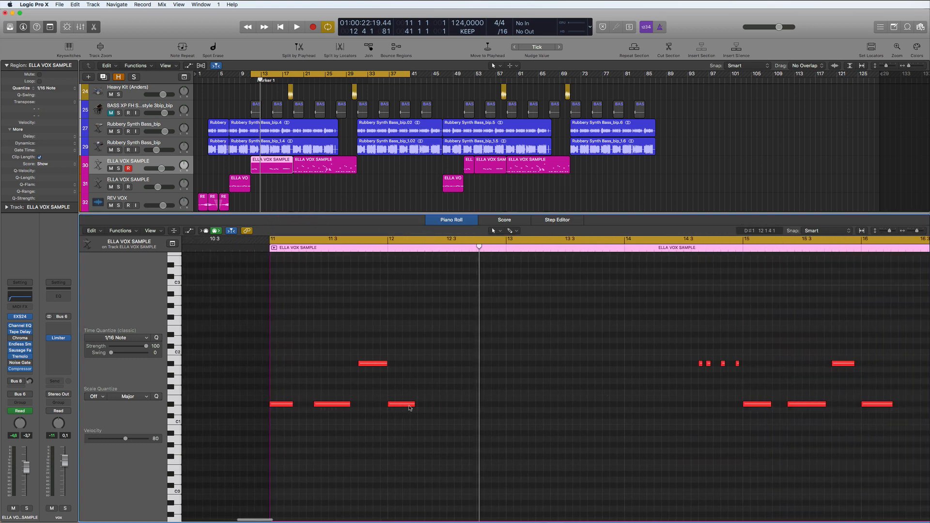
drag(414, 405, 460, 407)
key(super+r)
shift+click(413, 406)
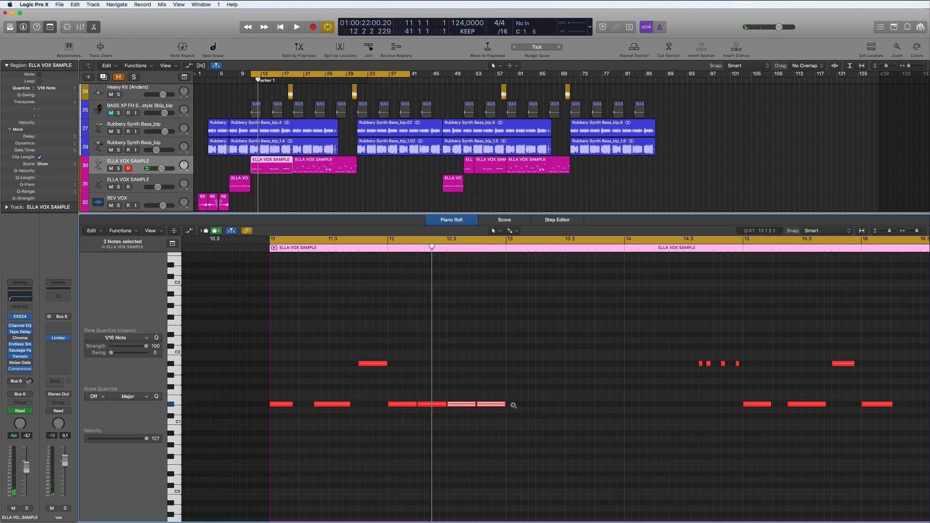
mouse_move(517, 402)
mouse_down()
mouse_move(398, 408)
mouse_move(535, 407)
mouse_move(521, 407)
mouse_up()
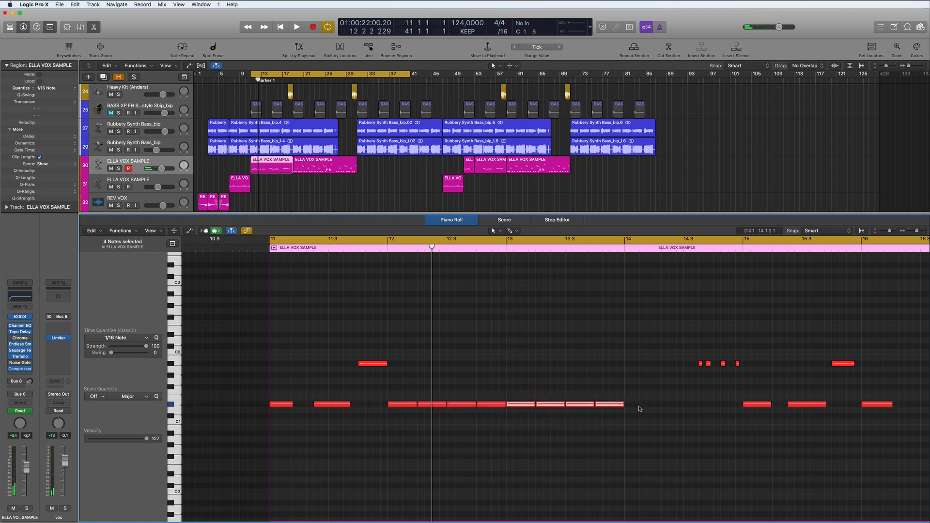
click(637, 405)
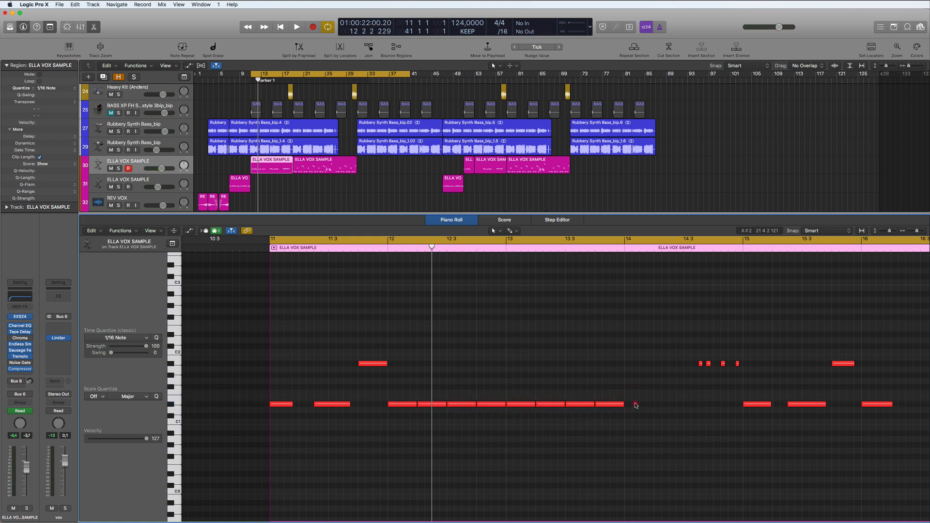
mouse_move(636, 405)
mouse_down()
mouse_move(569, 409)
mouse_move(638, 416)
mouse_move(631, 408)
mouse_up()
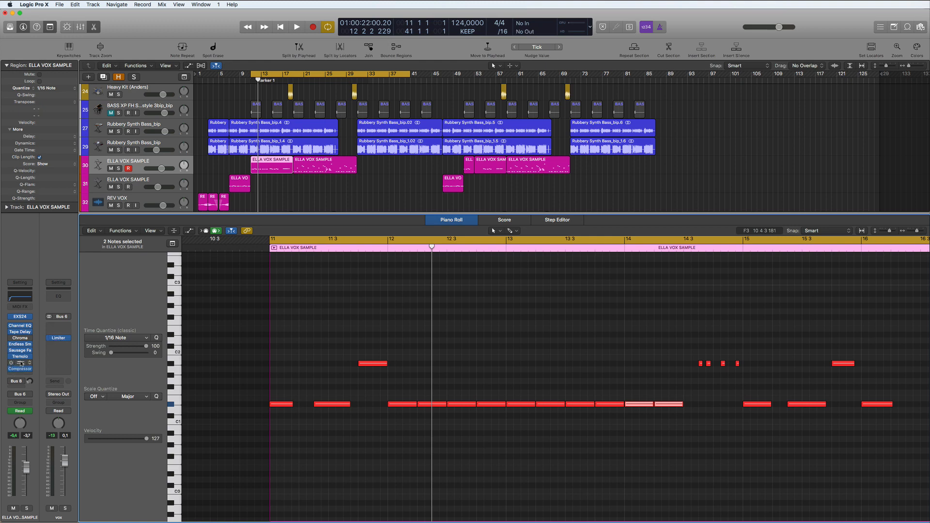
Audition the repeated vocal notes, toggle the Noise Gate's bypass and close the Piano Roll
key(space)
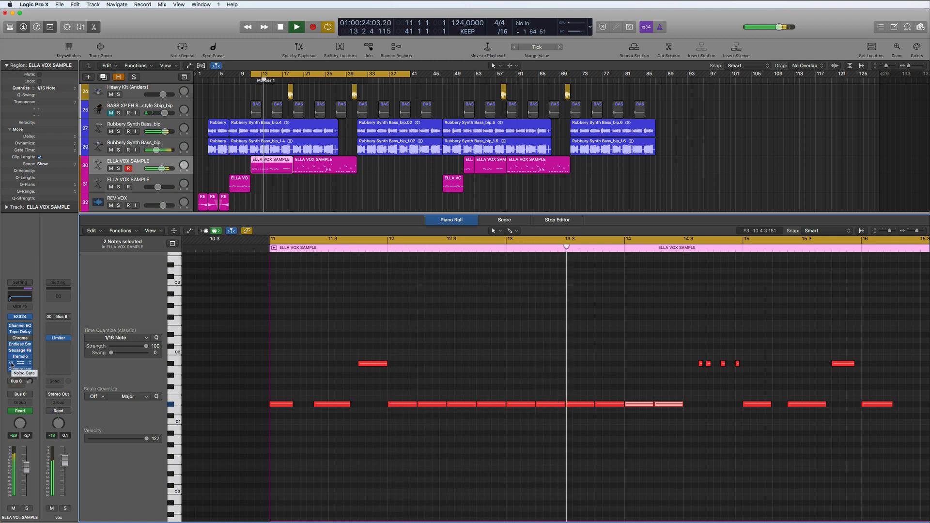
key(space)
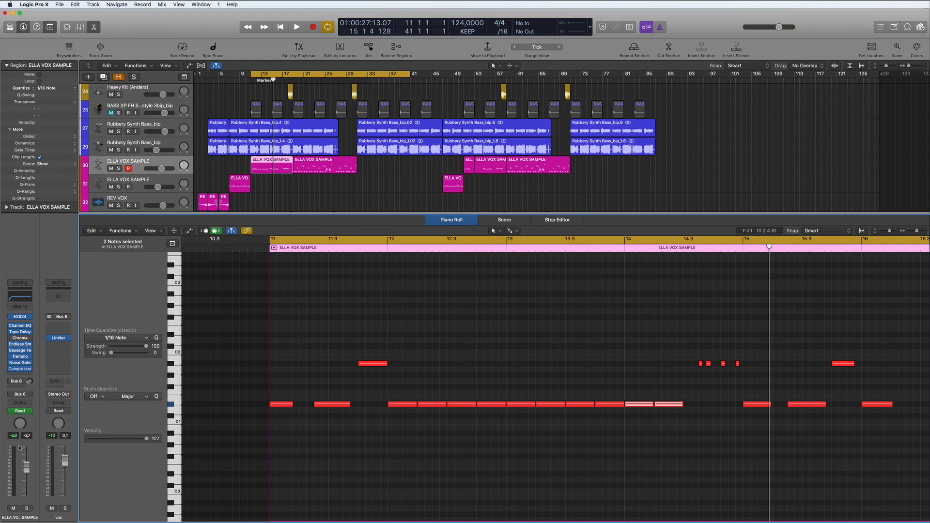
click(12, 363)
click(95, 28)
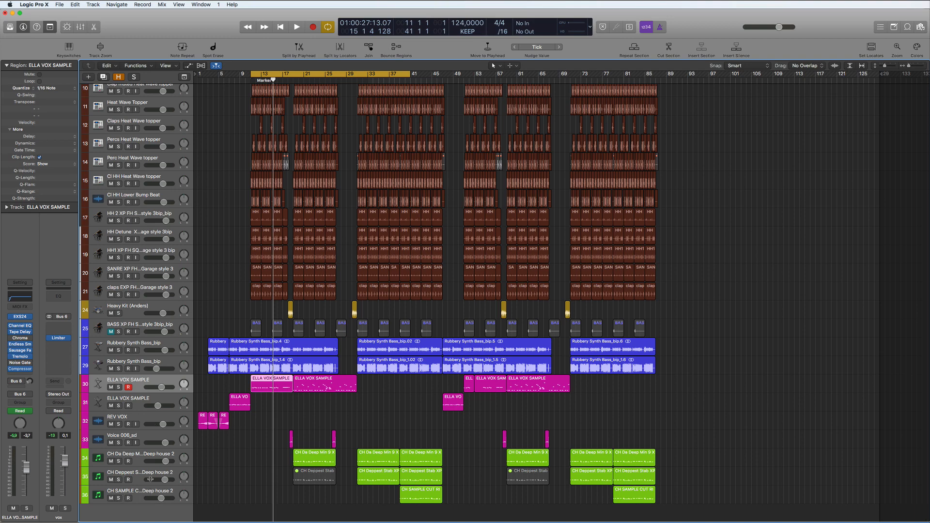
Group the percussion tracks from CLAPS through claps EXP into a Folder Stack
scroll(155, 364, up, 8)
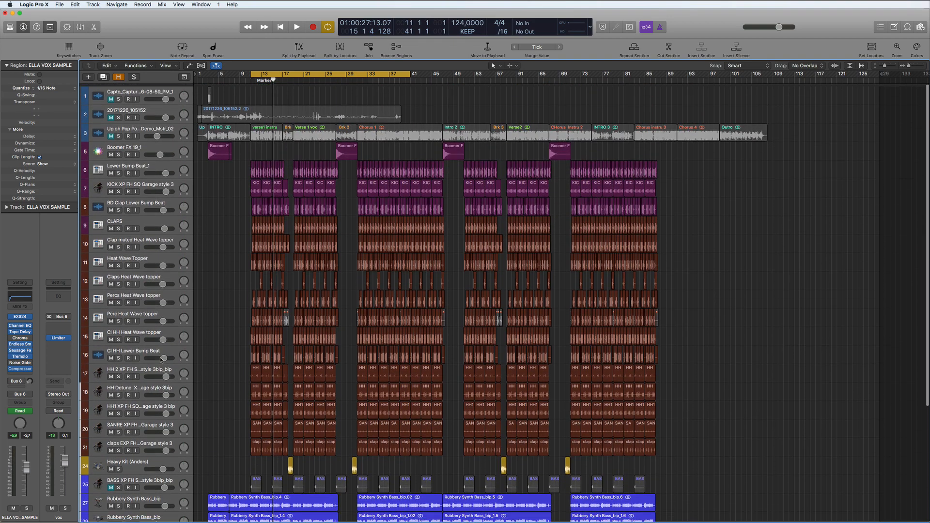
scroll(161, 360, down, 8)
scroll(161, 361, down, 1)
scroll(161, 360, up, 8)
scroll(161, 360, down, 2)
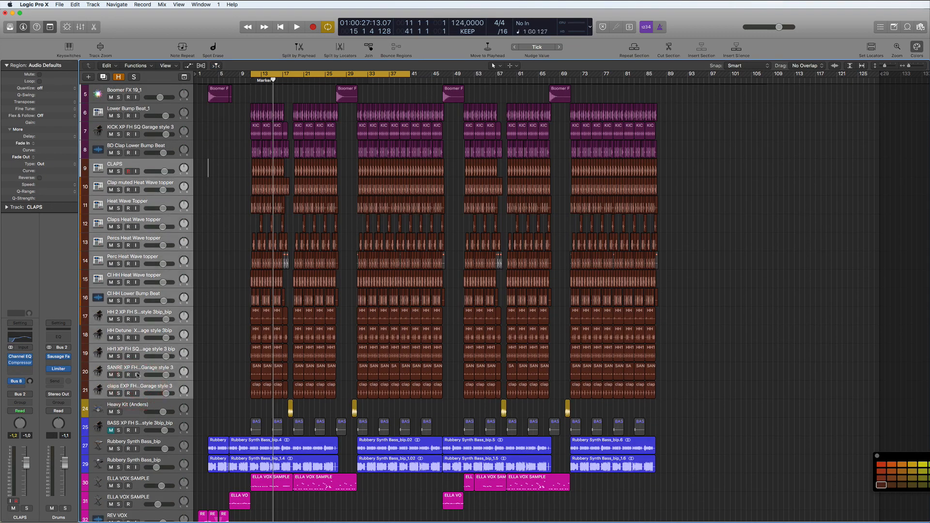
right_click(142, 169)
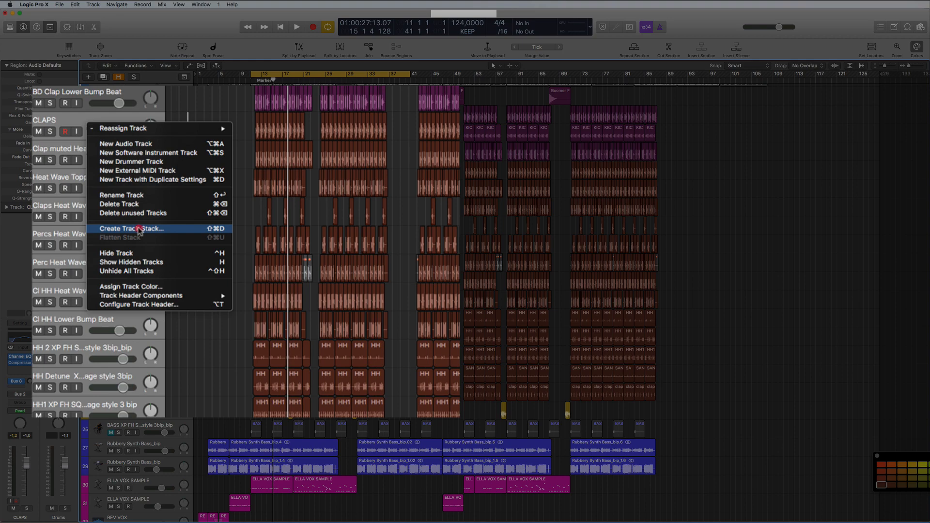
click(139, 228)
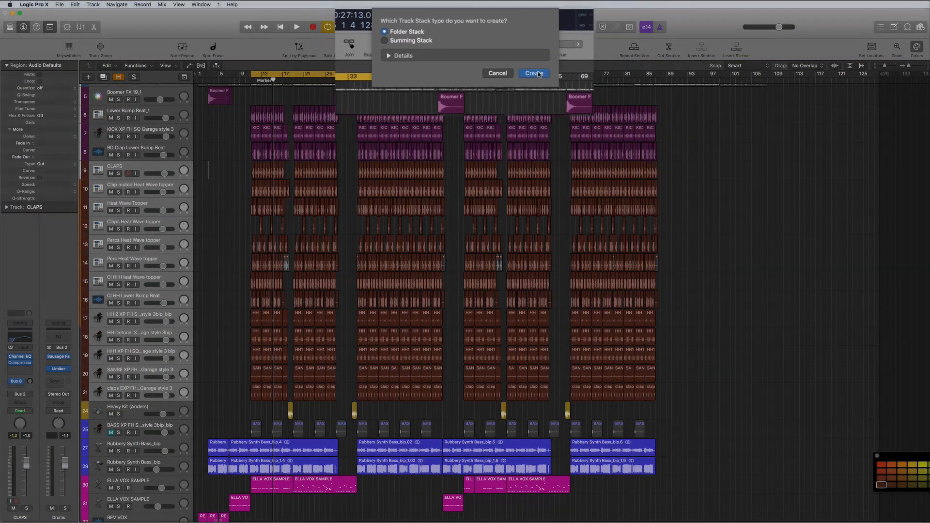
click(530, 74)
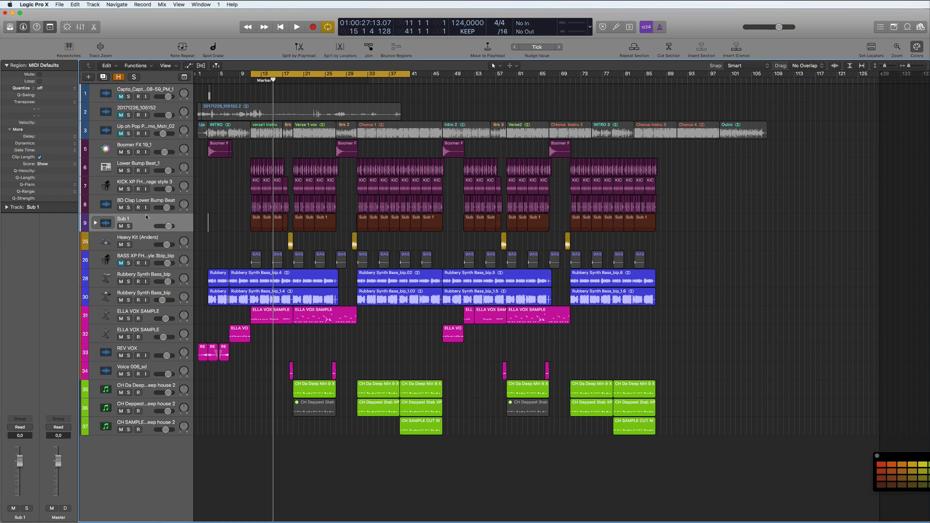
Play the loop while muting and unmuting the Sub 1 stack, and expand and collapse it to check its tracks
key(space)
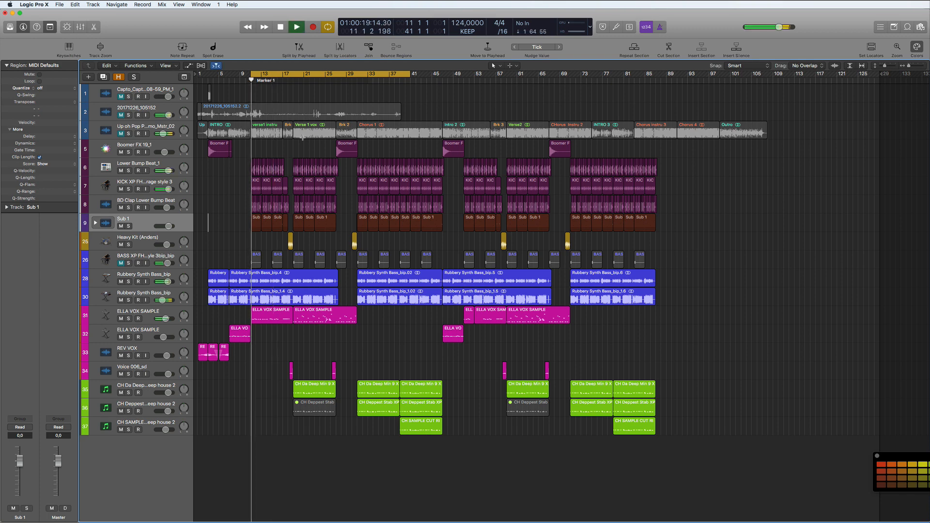
click(121, 226)
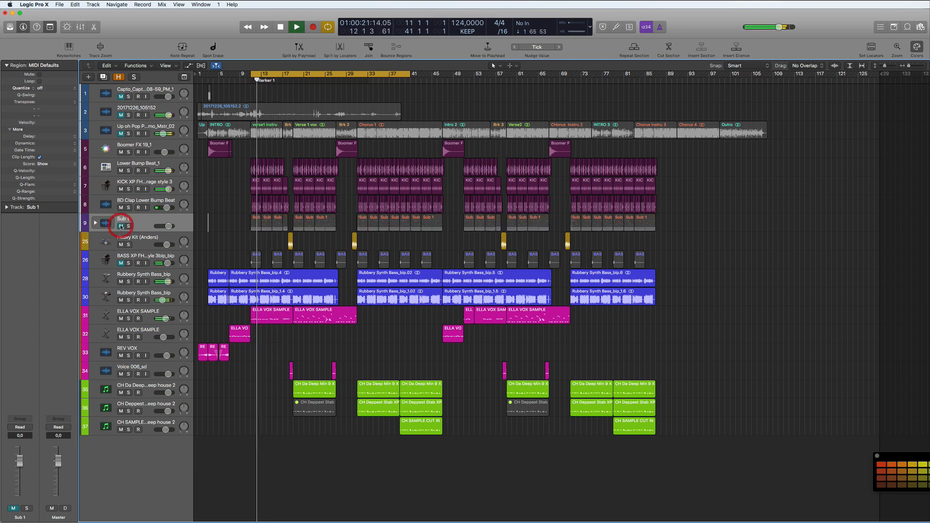
click(121, 226)
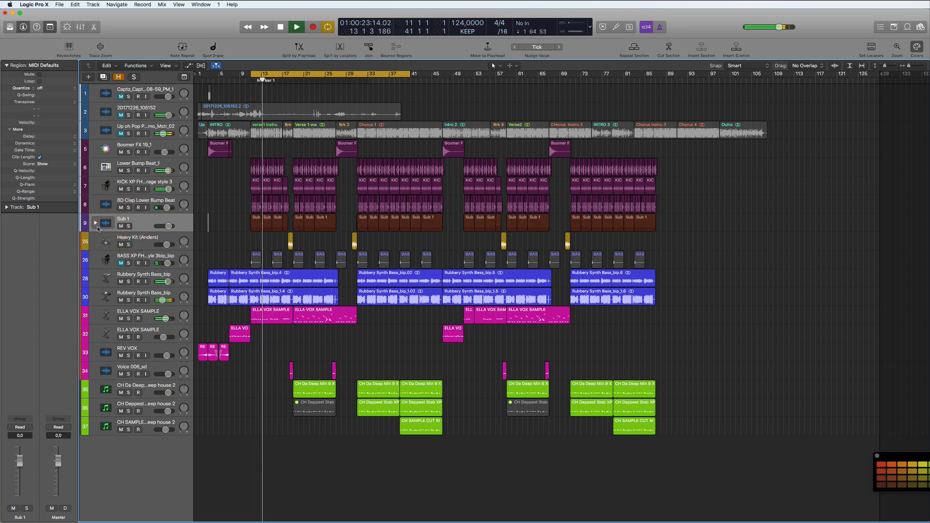
click(96, 223)
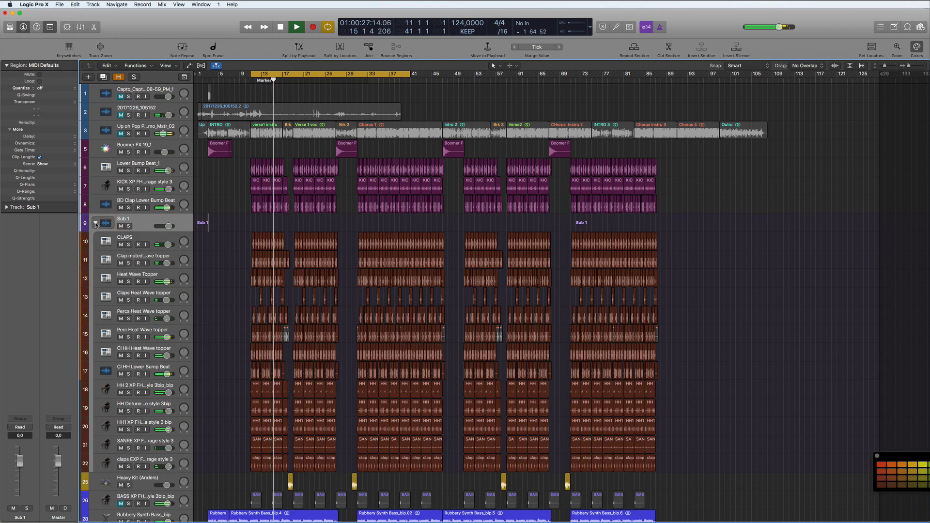
key(space)
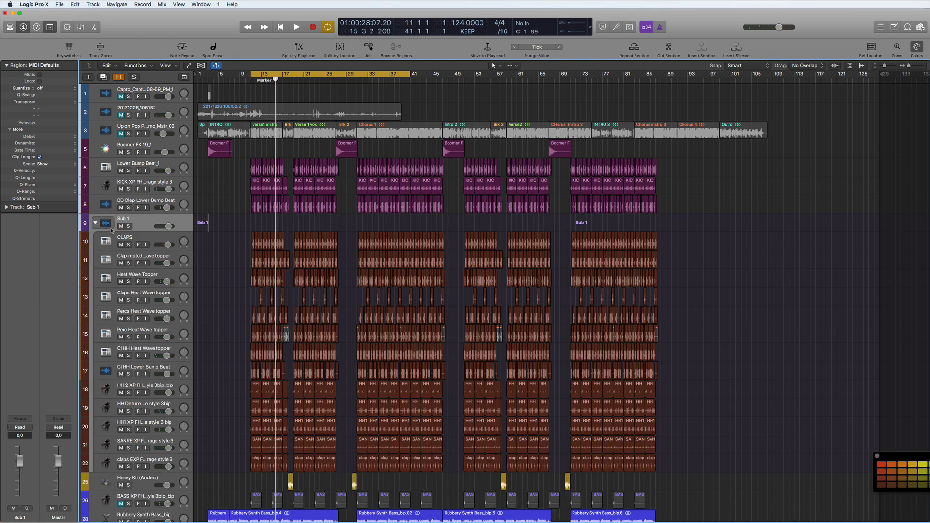
click(95, 223)
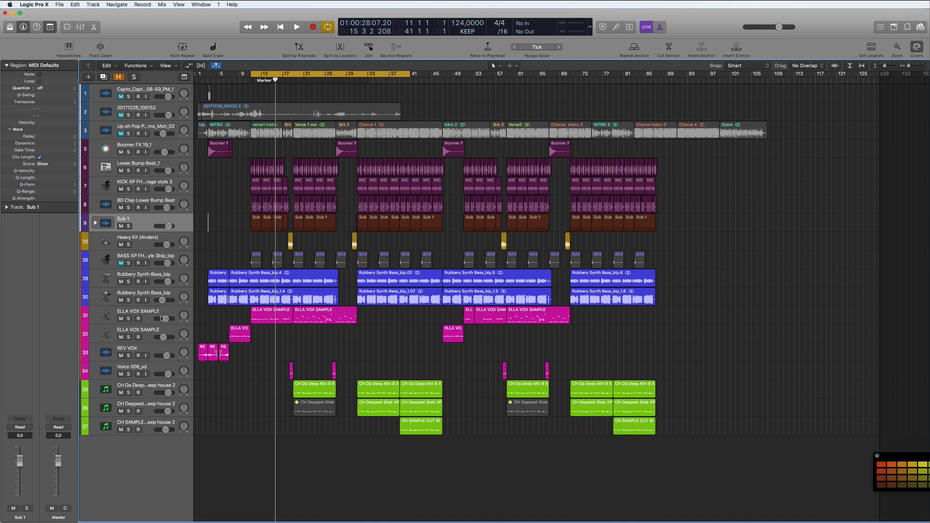
Open the Mixer and create arrangement tracks for the seven bus channels from BD through FX
click(144, 312)
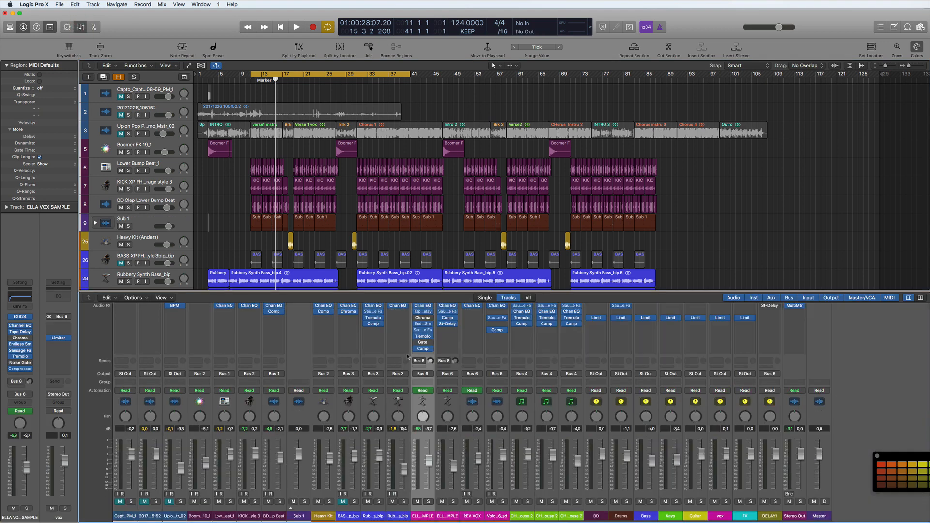
scroll(456, 412, down, 2)
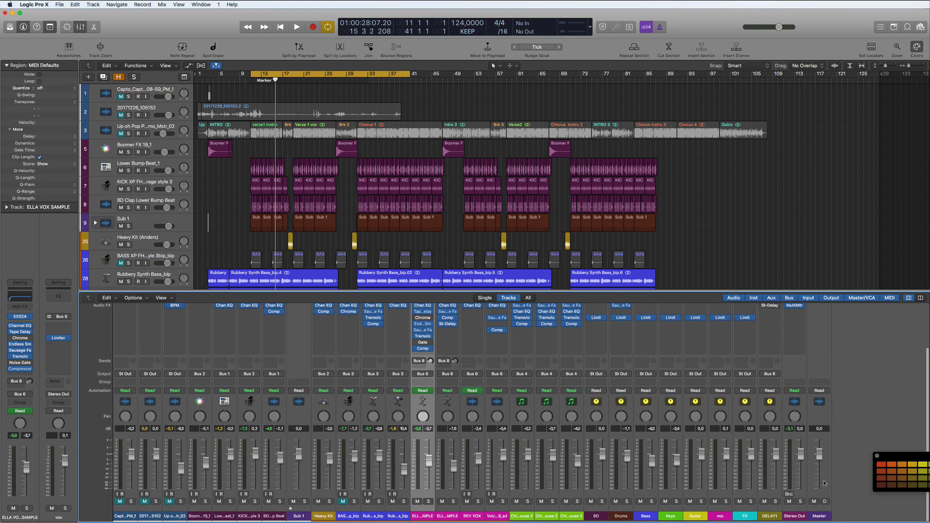
click(601, 516)
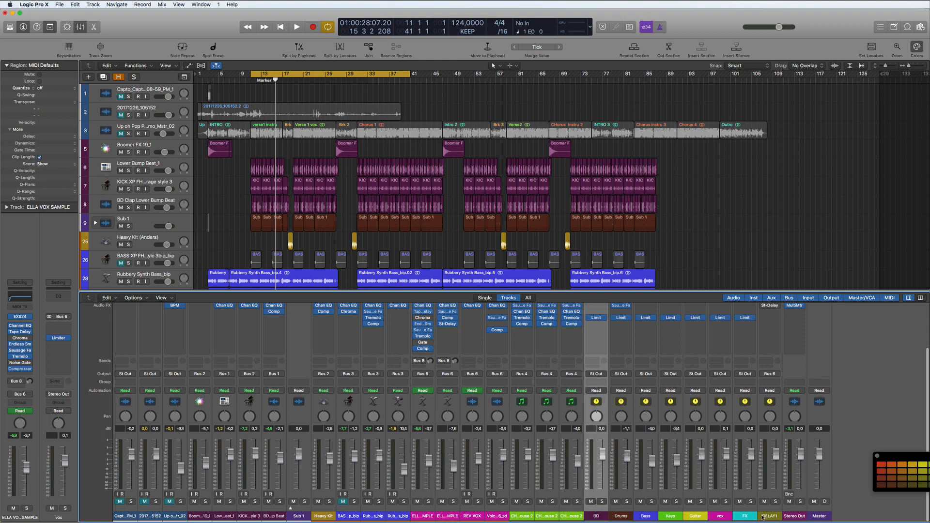
click(764, 517)
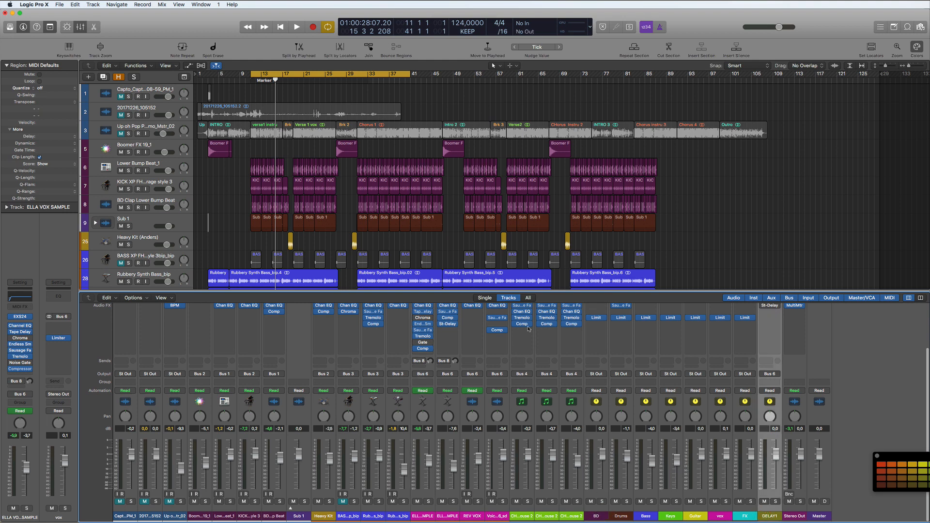
scroll(308, 219, down, 5)
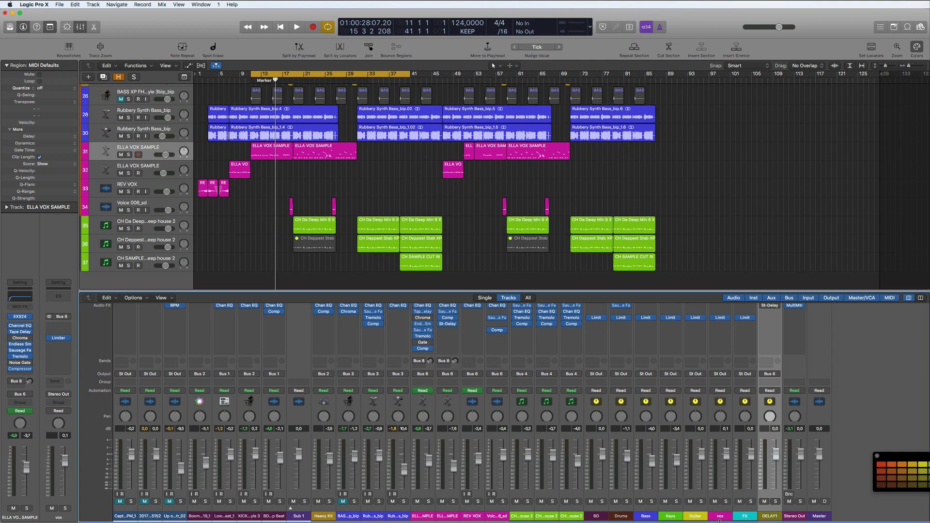
drag(596, 517, 737, 518)
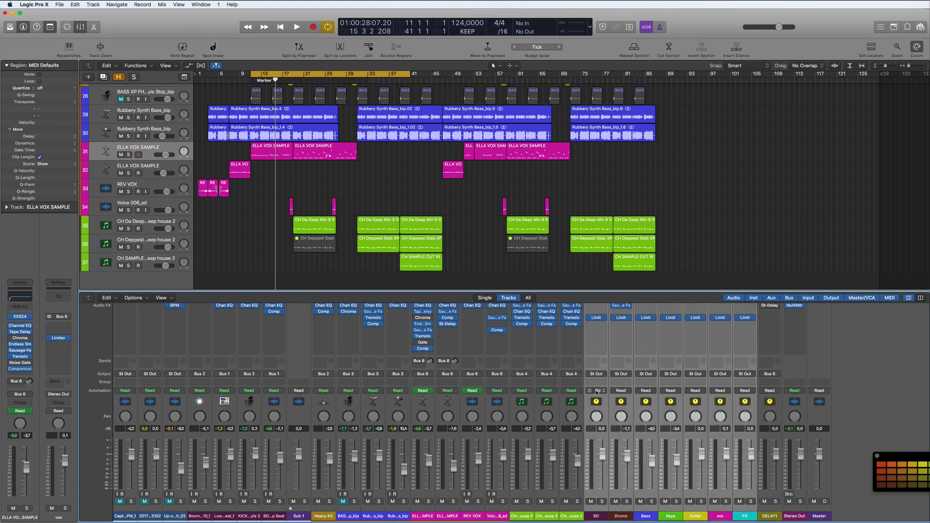
key(ctrl+t)
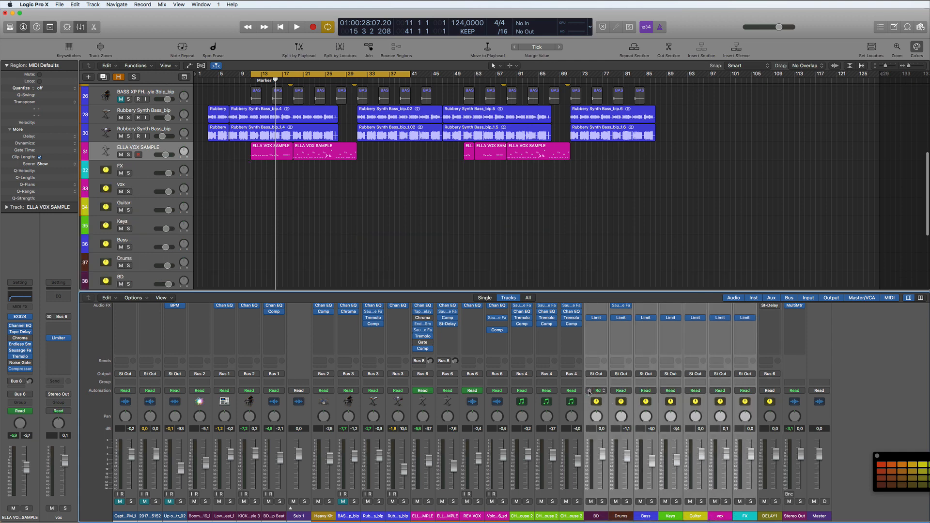
Move the seven bus tracks, FX through BD, together below the last CH SAMPLE track in the track list
scroll(289, 222, down, 2)
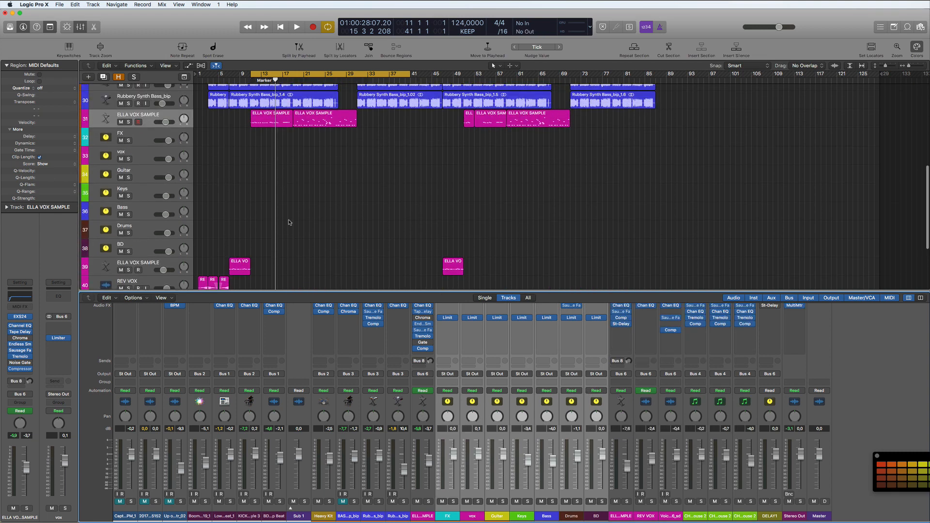
click(138, 129)
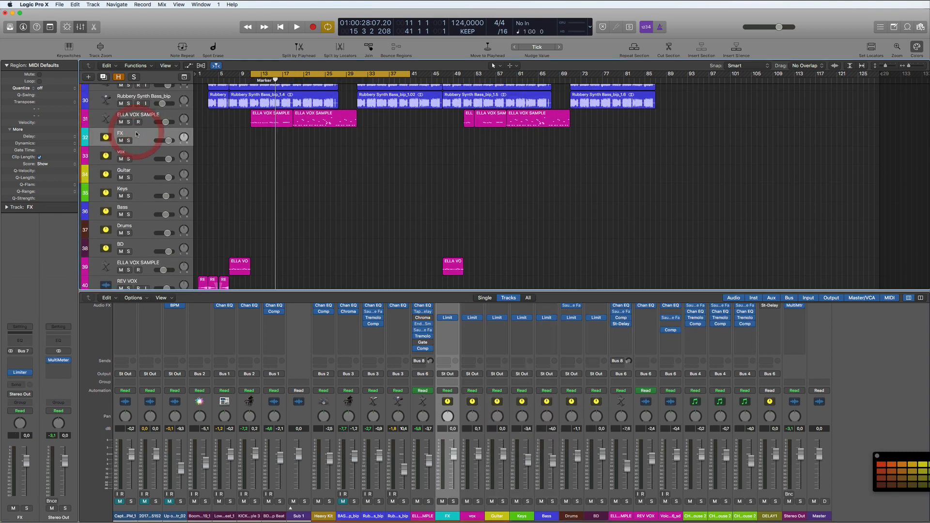
shift+click(136, 249)
scroll(126, 194, down, 5)
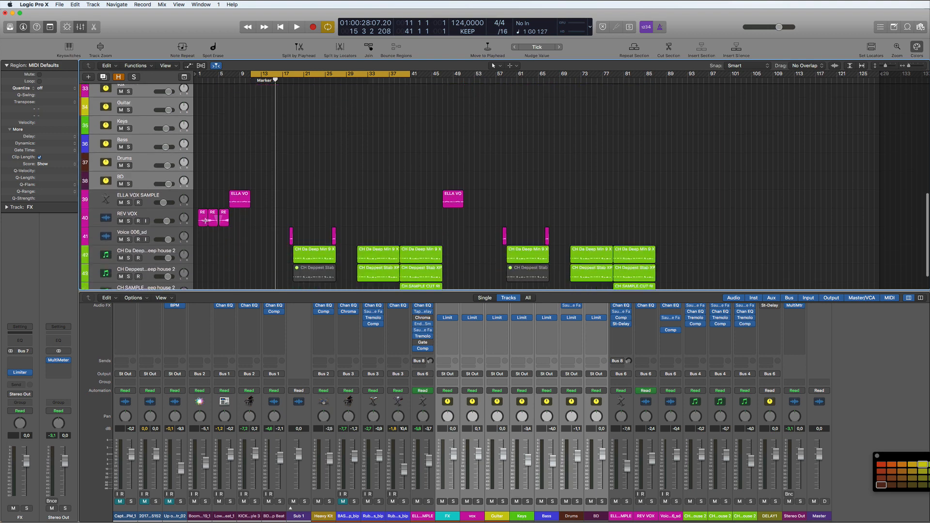
drag(140, 152, 151, 287)
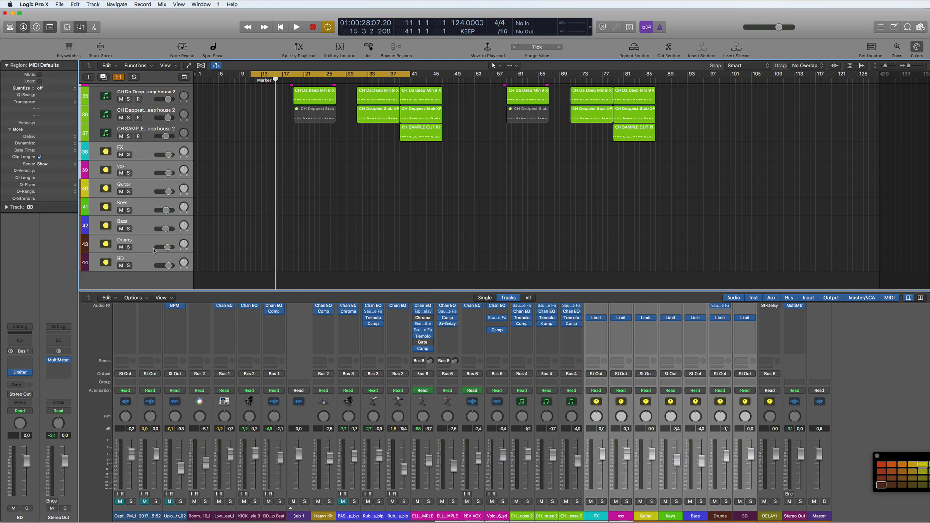
Reorder the bus tracks as BD, Drums, Bass, Keys, Guitar, vox and FX
drag(144, 267, 128, 152)
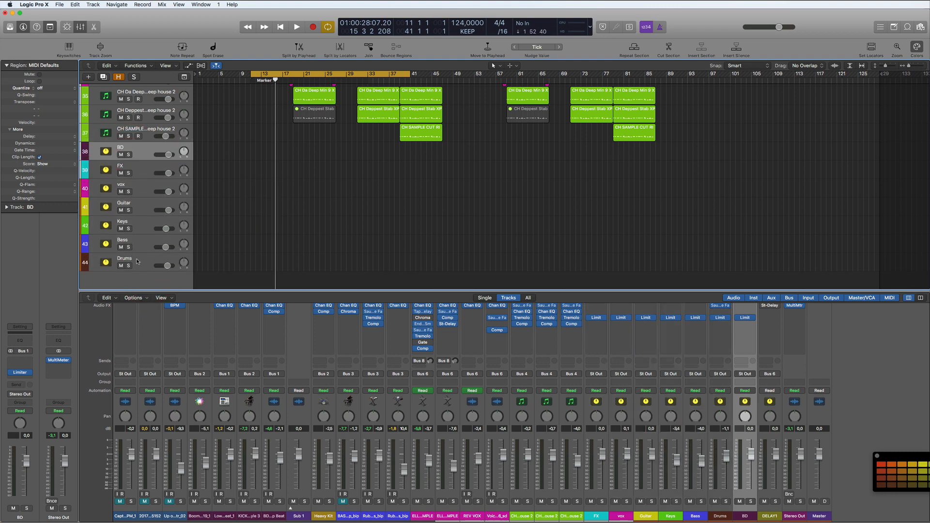
drag(123, 262, 129, 160)
drag(140, 264, 132, 187)
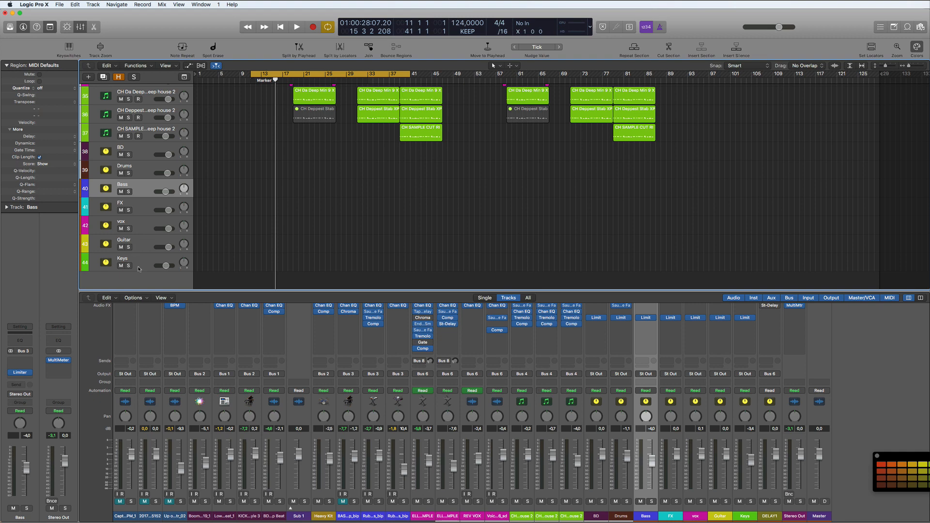
drag(137, 267, 131, 197)
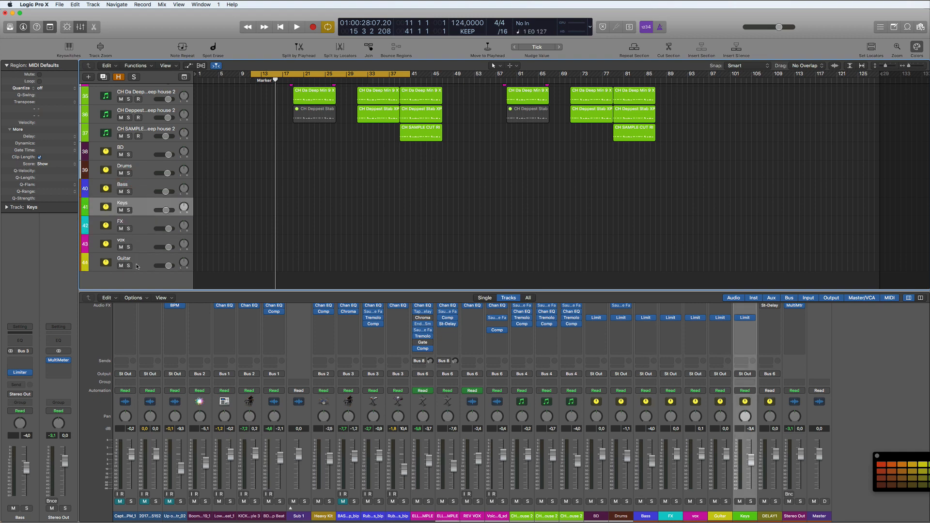
drag(134, 262, 129, 216)
drag(136, 262, 140, 244)
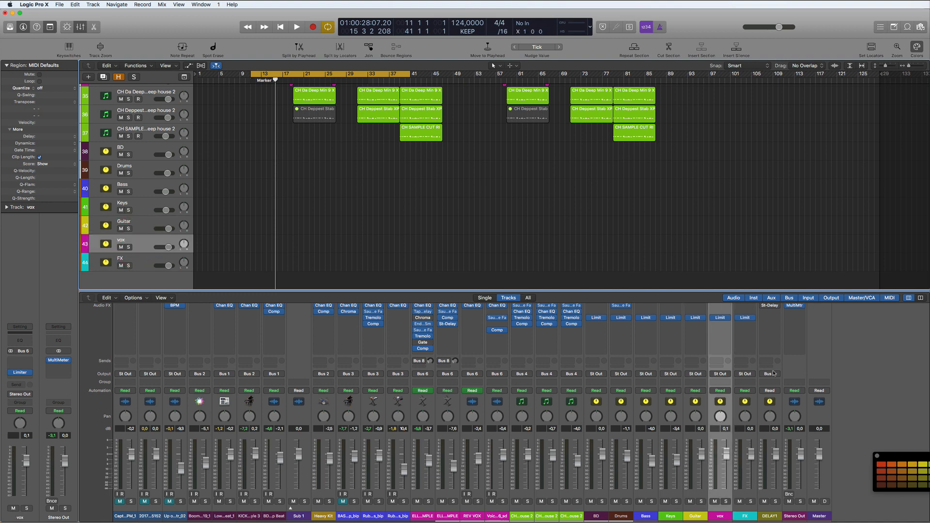
Close the Mixer and turn off the cycle range over bars 11 to 41
scroll(574, 374, up, 3)
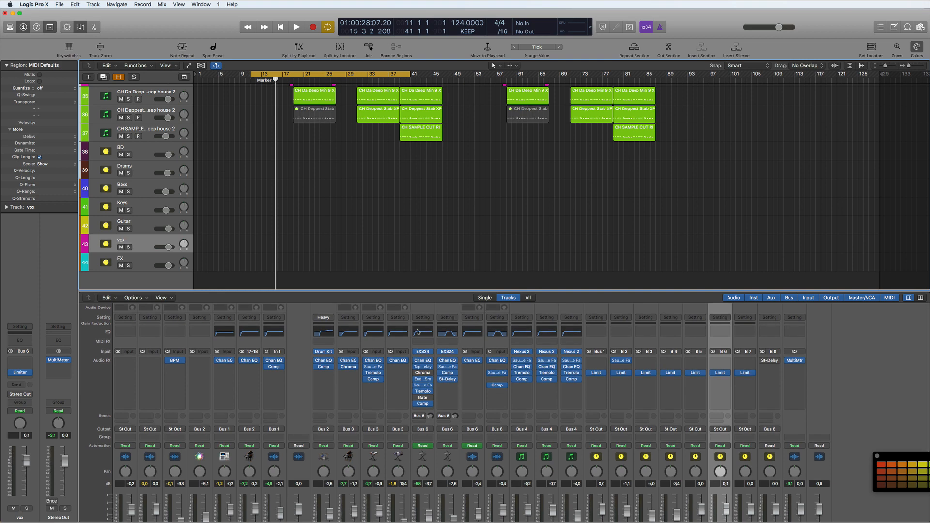
scroll(417, 332, down, 2)
scroll(419, 333, up, 3)
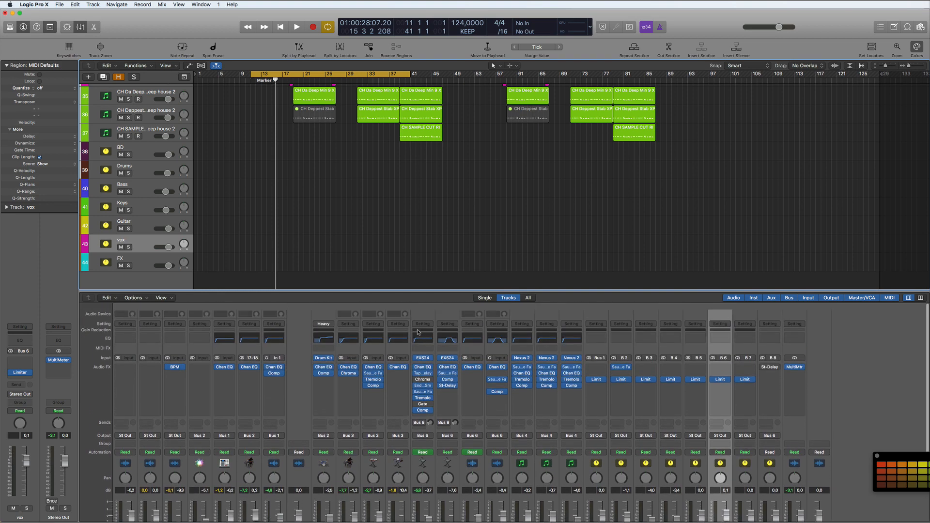
click(80, 27)
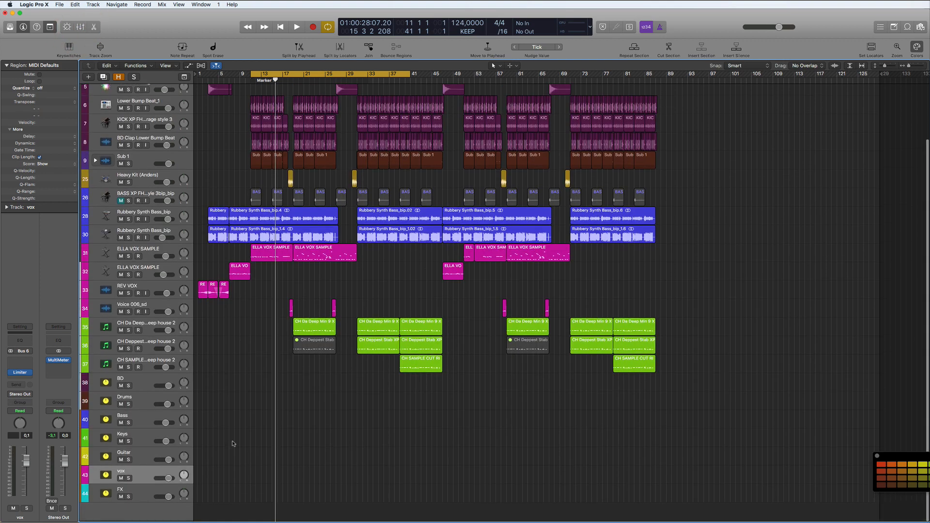
scroll(254, 436, down, 5)
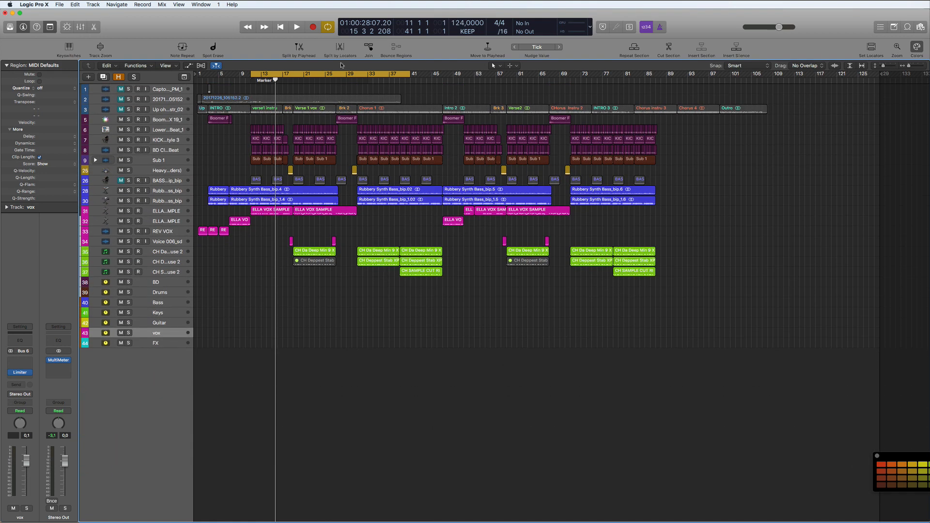
click(330, 76)
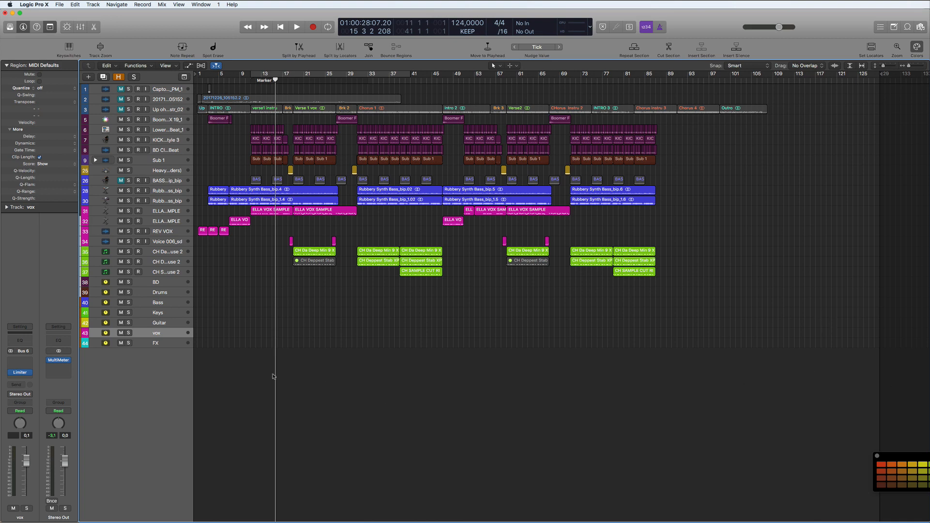
Import the GDS_Tech synth audio loop from Finder onto a new track below FX at bar 1, and deselect its region
click(160, 343)
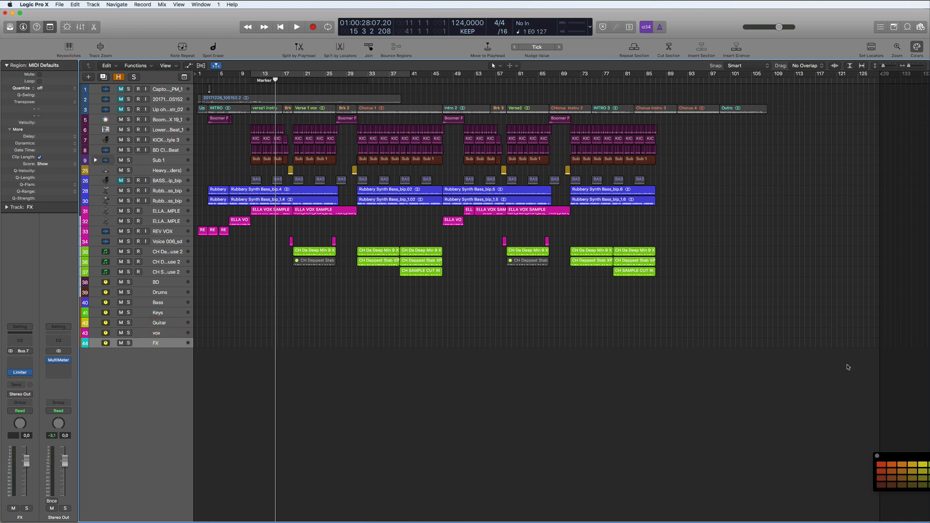
key(super+Tab)
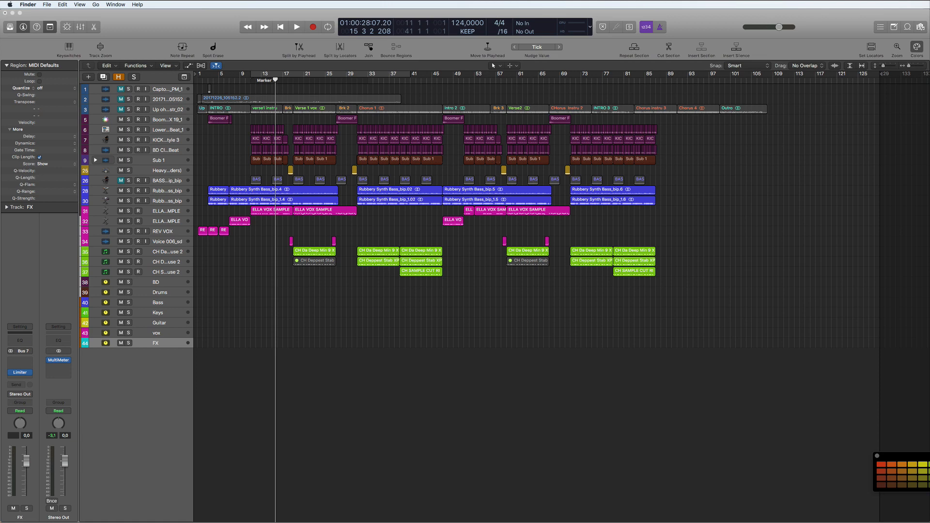
drag(763, 348, 199, 435)
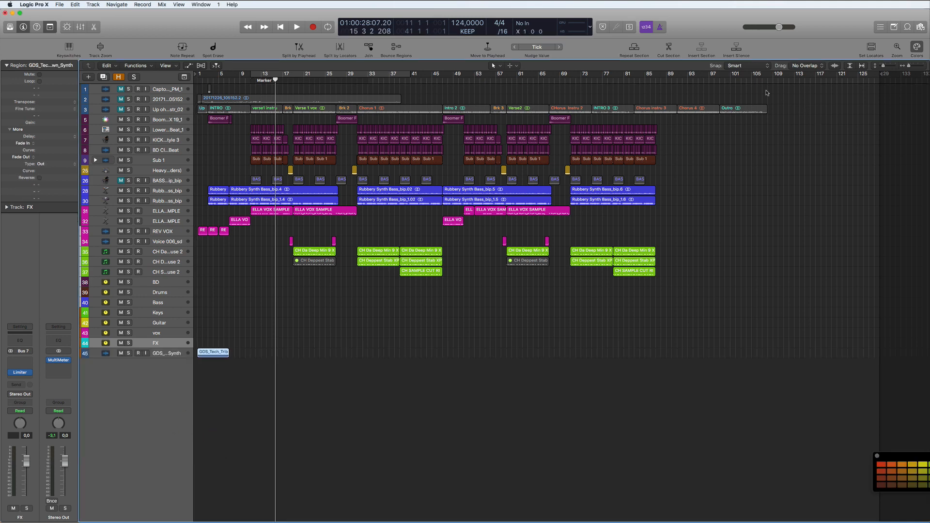
click(767, 66)
click(866, 402)
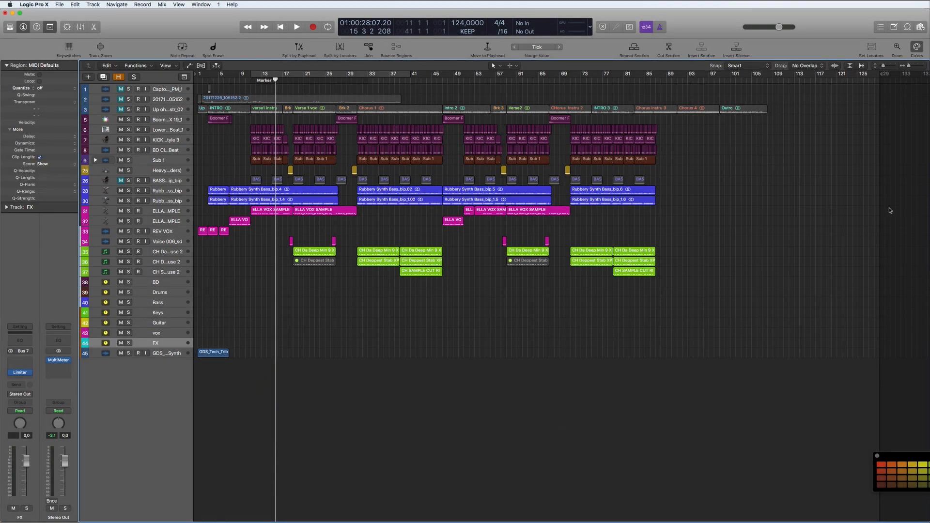
Import three more GDS_Tech loops, Crash, Stutter Drop and Swoosh Reverse Flanger, near bars 11, 17 and 24, placing the last on its own Flanger track
drag(866, 401, 250, 358)
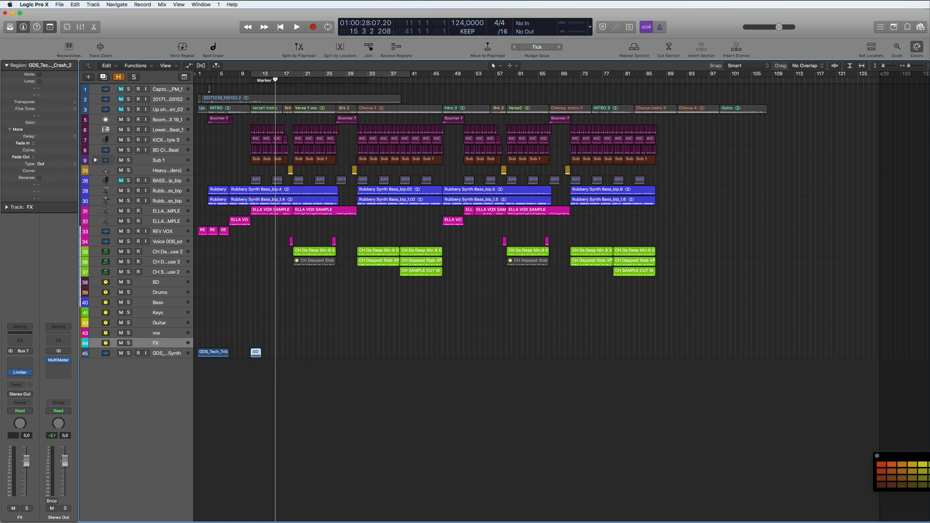
drag(866, 401, 283, 358)
drag(853, 402, 336, 354)
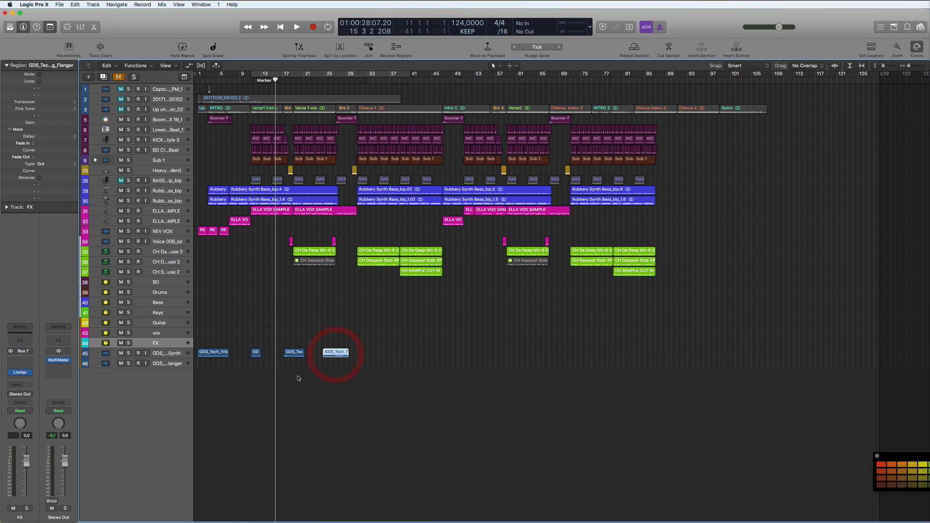
click(167, 365)
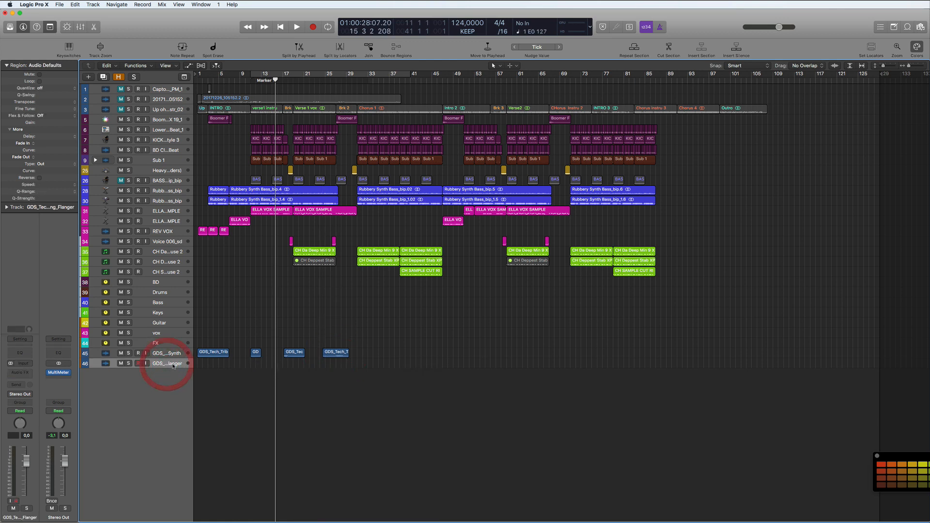
drag(337, 355, 338, 363)
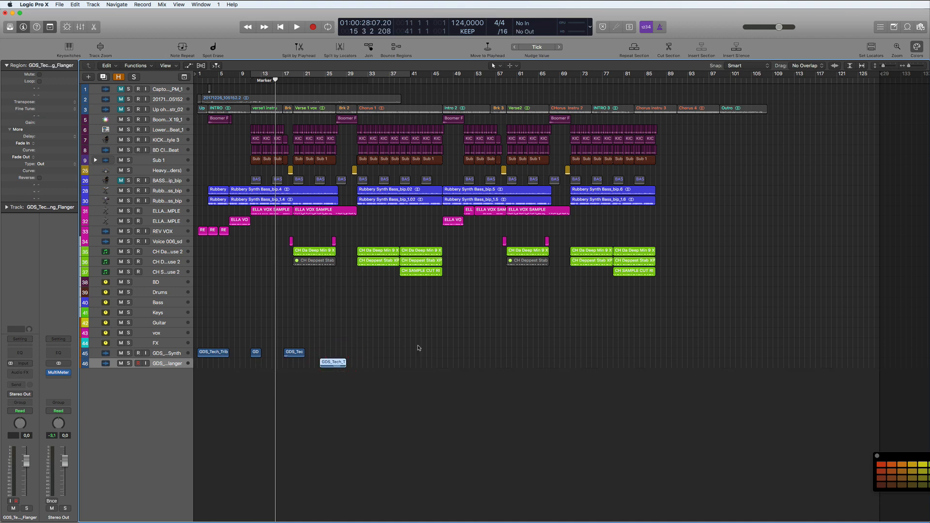
Colour the regions on both GDS_Tech tracks cyan and move the two tracks directly above the BD bus track
shift+click(156, 356)
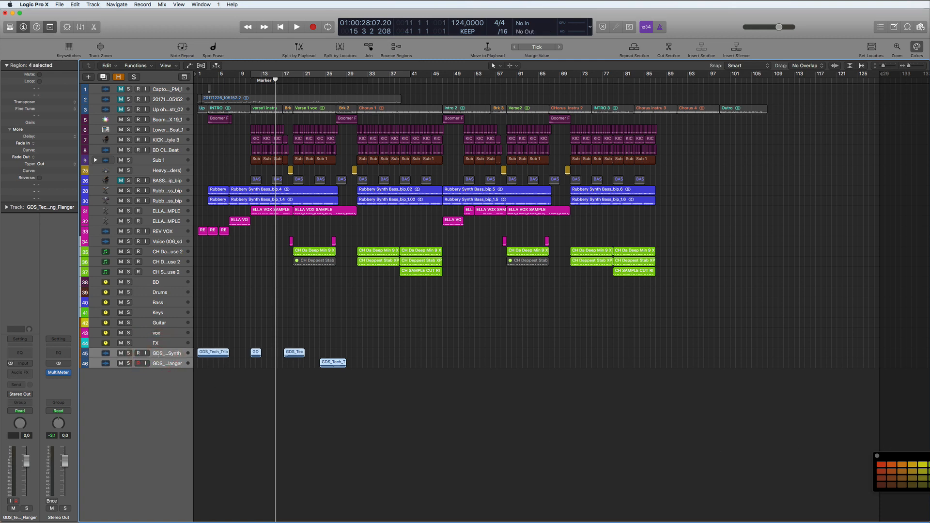
click(929, 464)
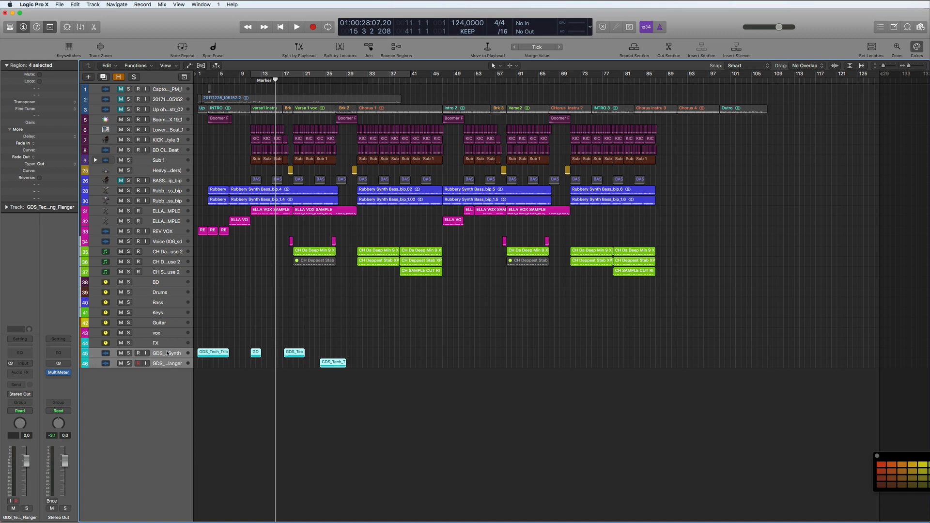
drag(167, 353, 166, 281)
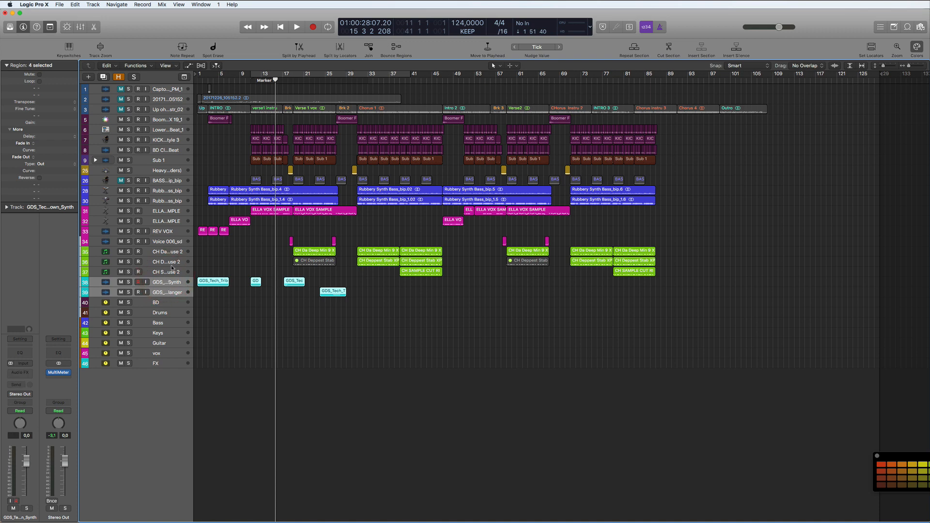
Move the four vocal tracks, ELLA VOX SAMPLE through Voice 006_sd, below the CH tracks and above the GDS_Tech tracks
click(162, 212)
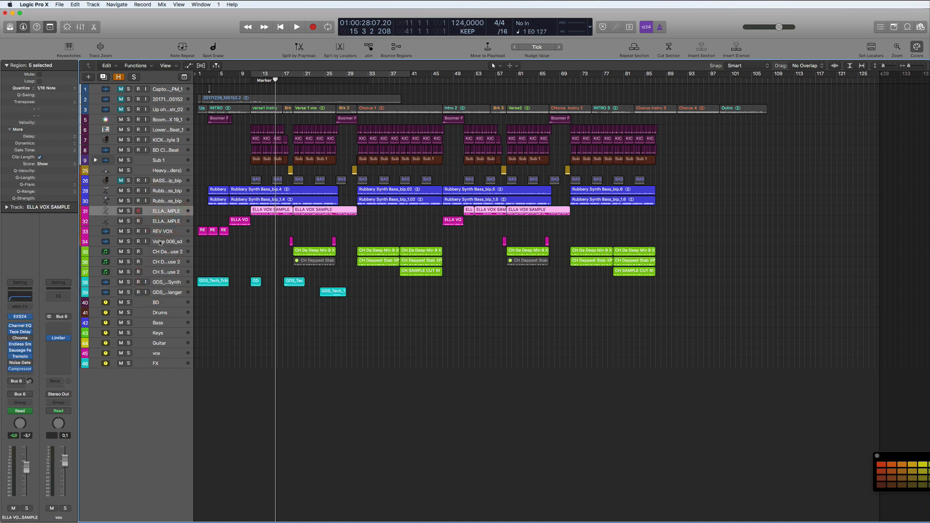
shift+click(162, 240)
drag(166, 211, 166, 282)
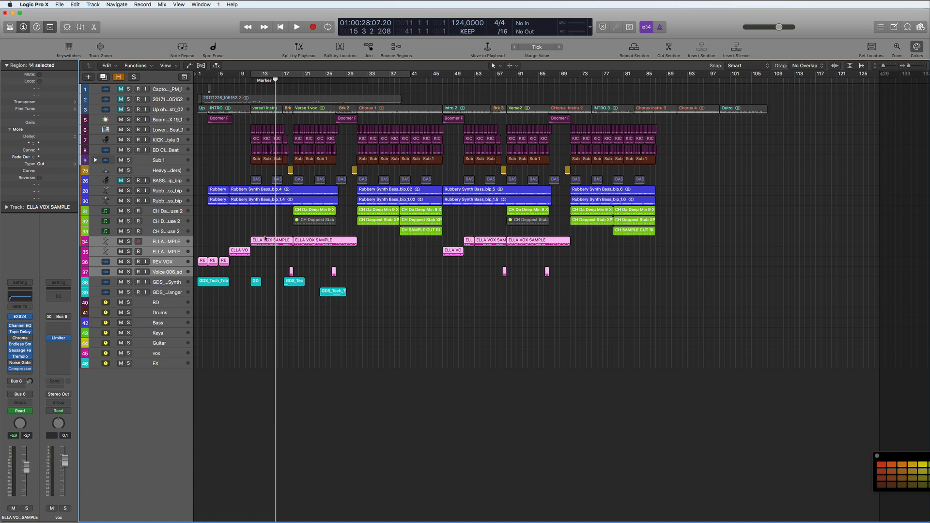
Select both GDS_Tech tracks and route their outputs to Bus 7 (FX) in the Mixer
click(166, 284)
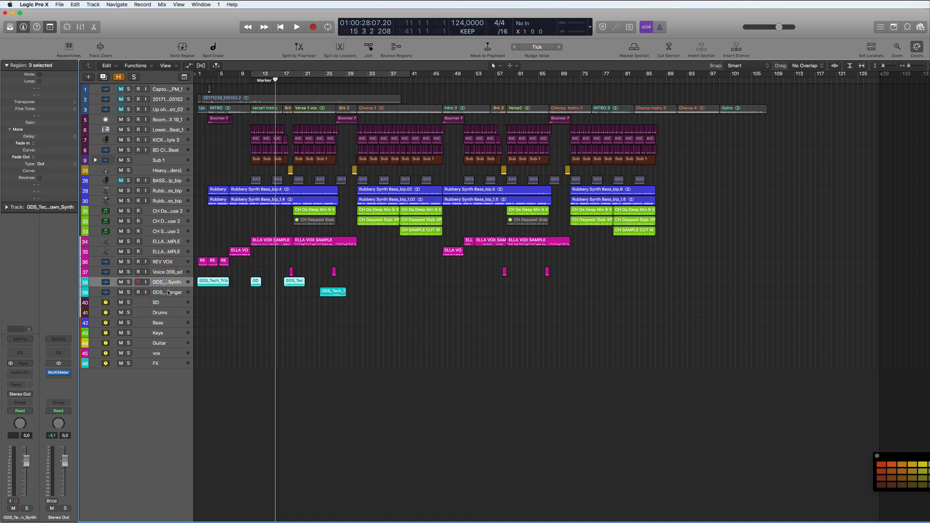
shift+click(167, 292)
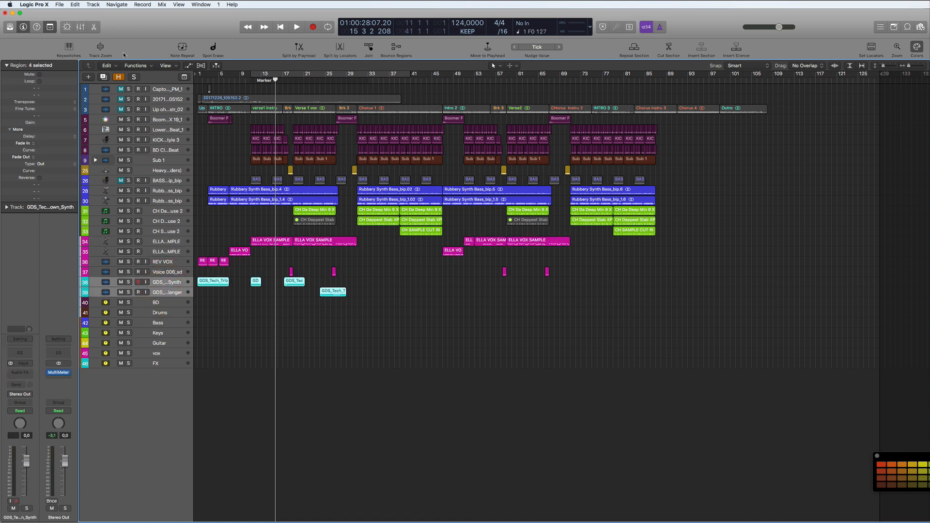
click(81, 26)
click(620, 374)
mouse_move(627, 400)
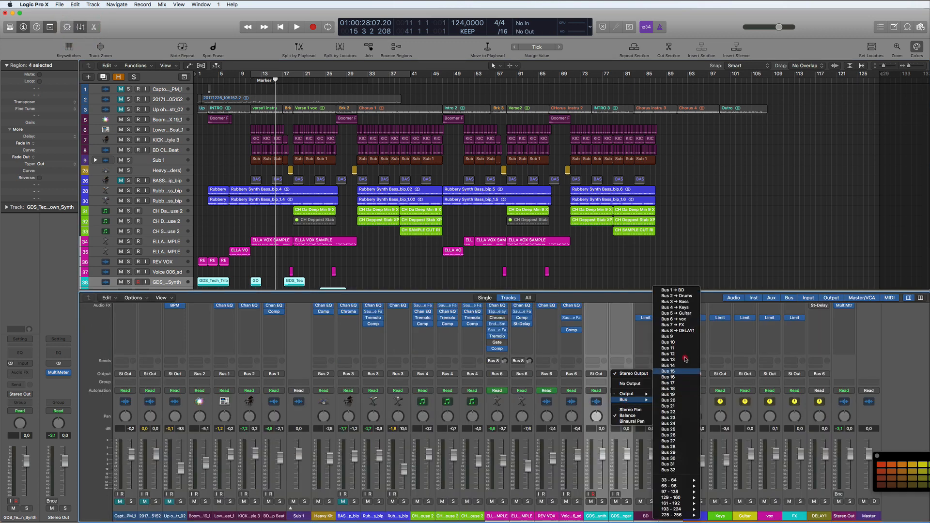
click(682, 327)
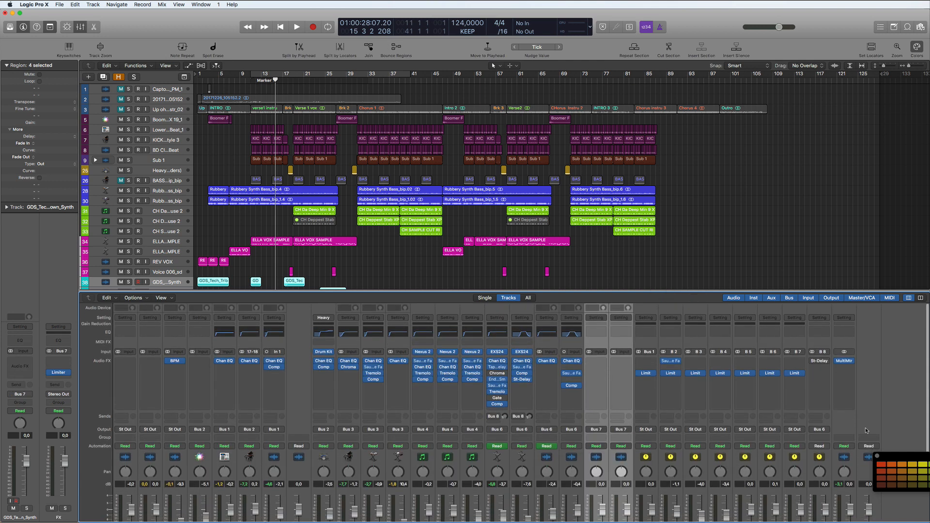
Set the FX bus limiter's output level to -10.0 dB and lower the FX channel fader to -9.0 dB
click(794, 373)
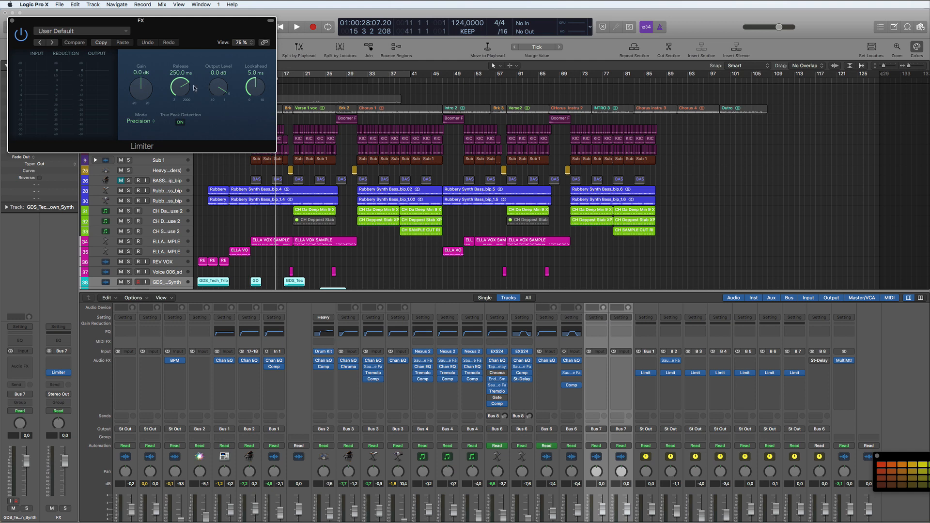
drag(207, 88, 249, 224)
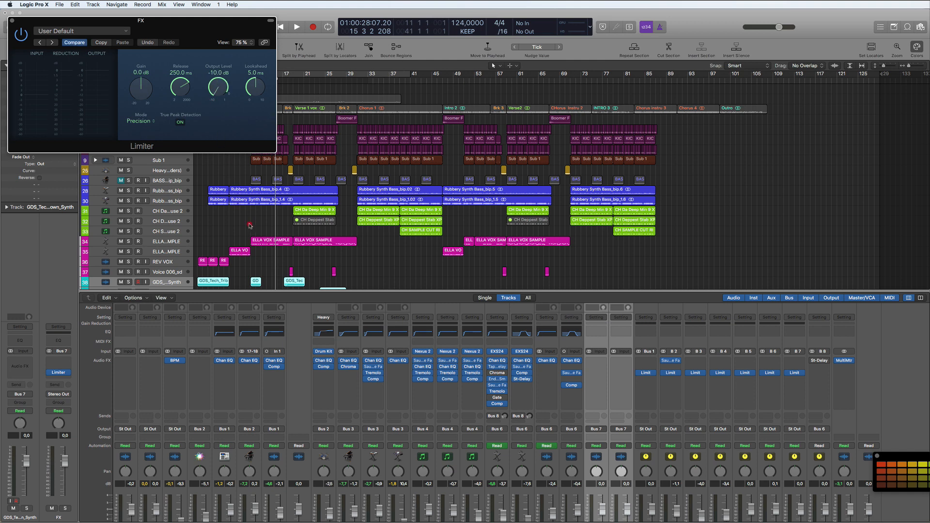
scroll(788, 458, down, 5)
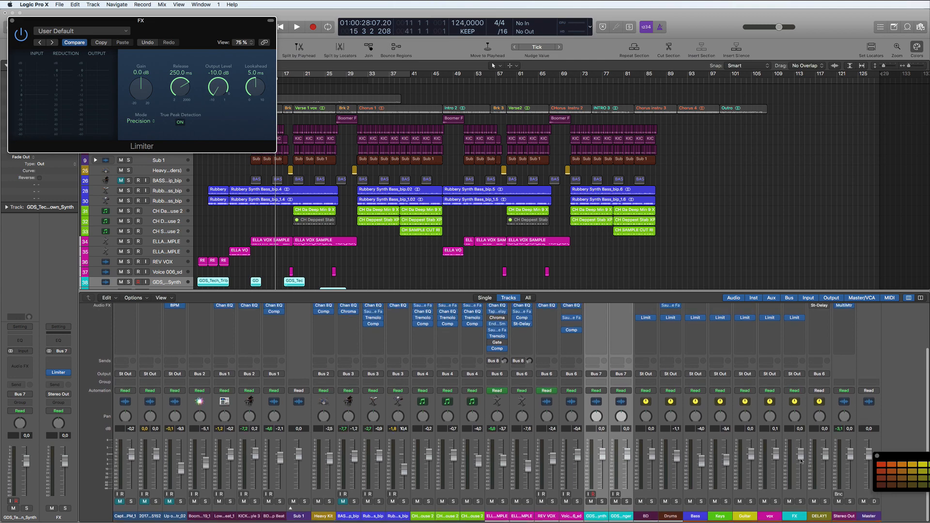
drag(800, 455, 800, 496)
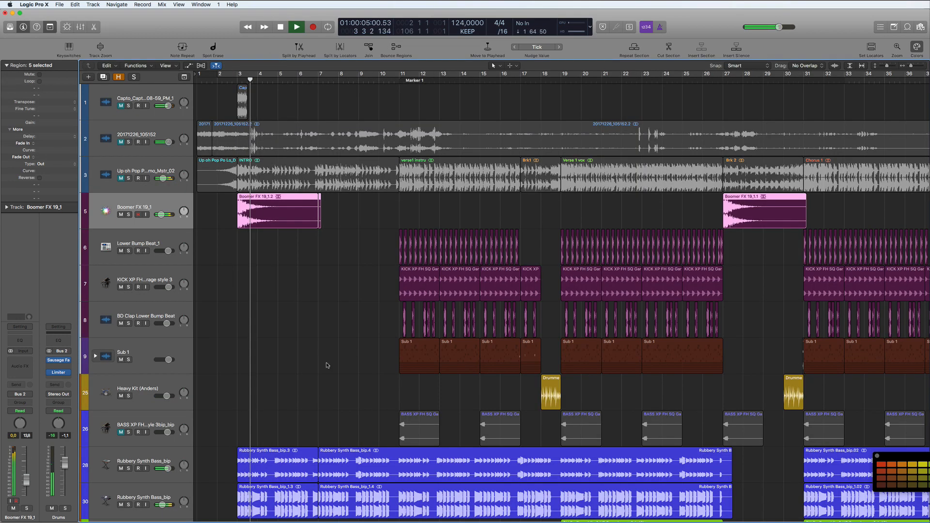
Stop playback and add a Channel EQ to both GDS_Tech channels in the Mixer, closing its window
scroll(327, 365, down, 15)
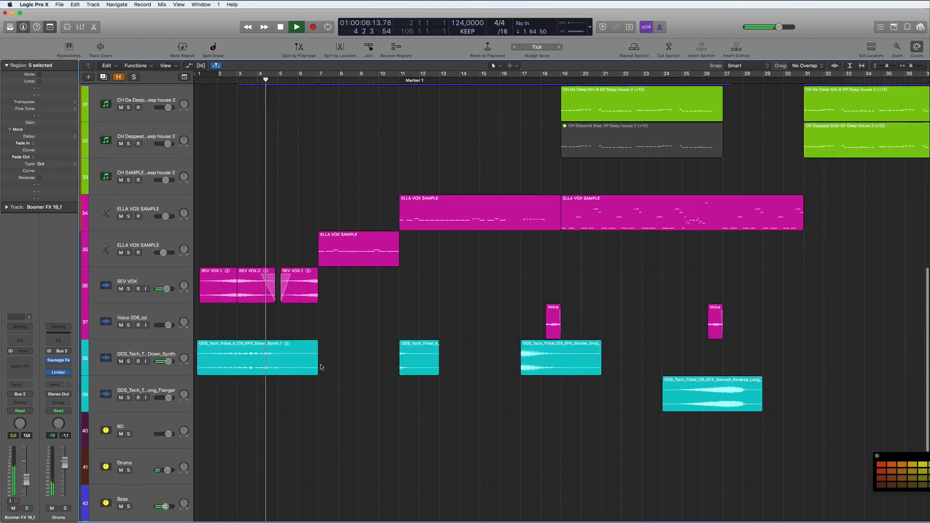
key(space)
click(189, 327)
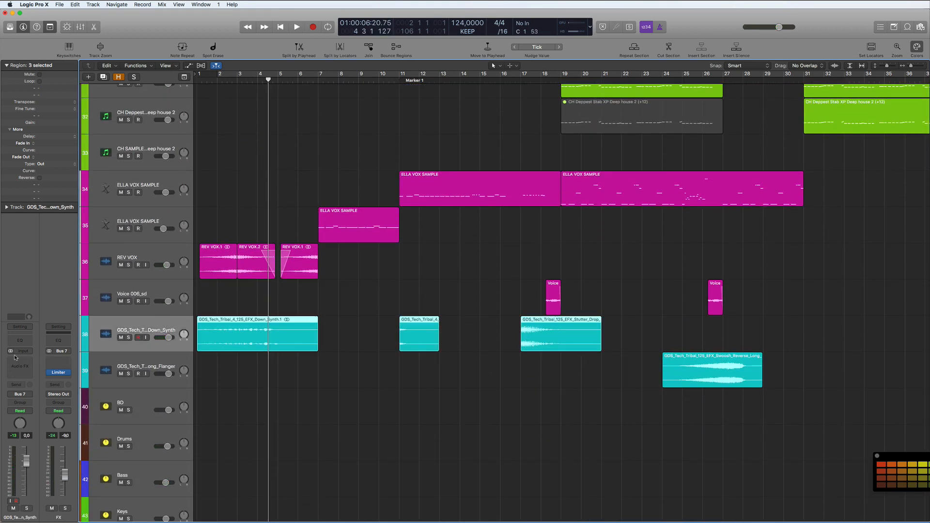
shift+click(135, 358)
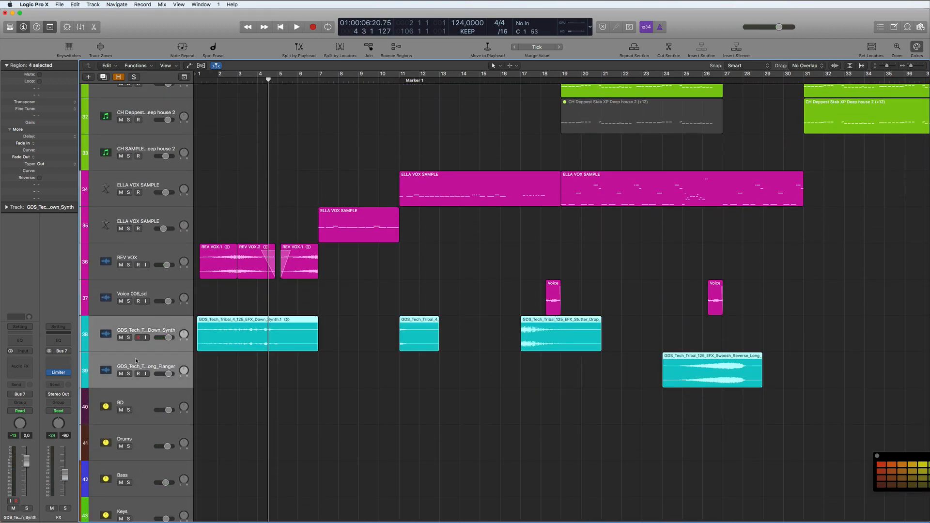
click(80, 27)
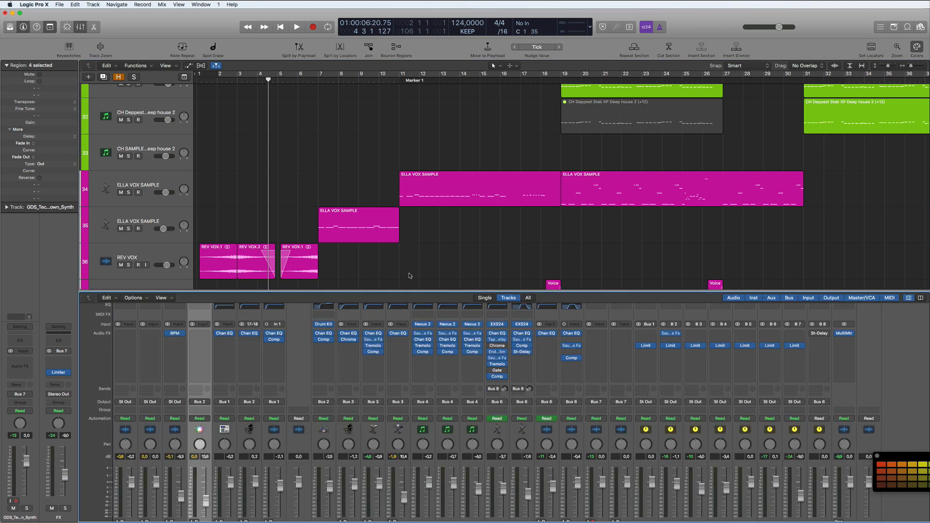
scroll(500, 315, down, 2)
scroll(501, 315, up, 4)
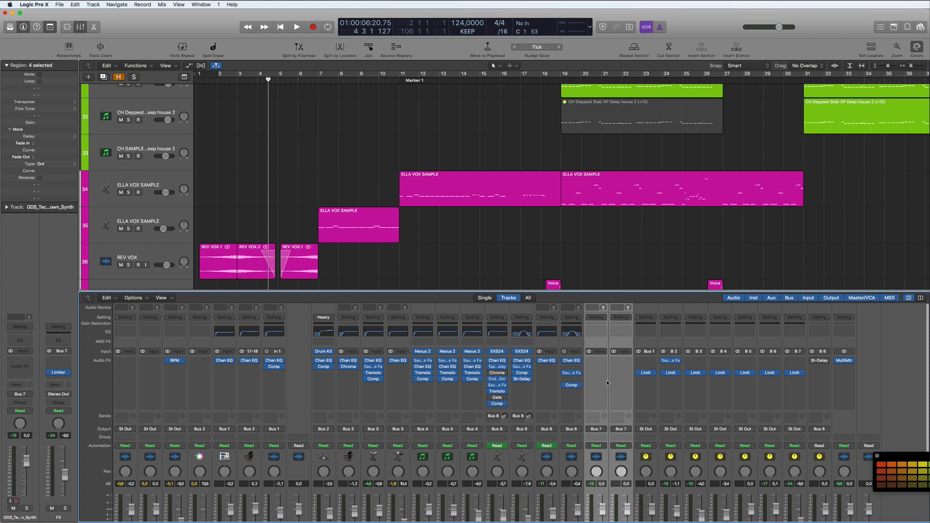
key(ctrl+e)
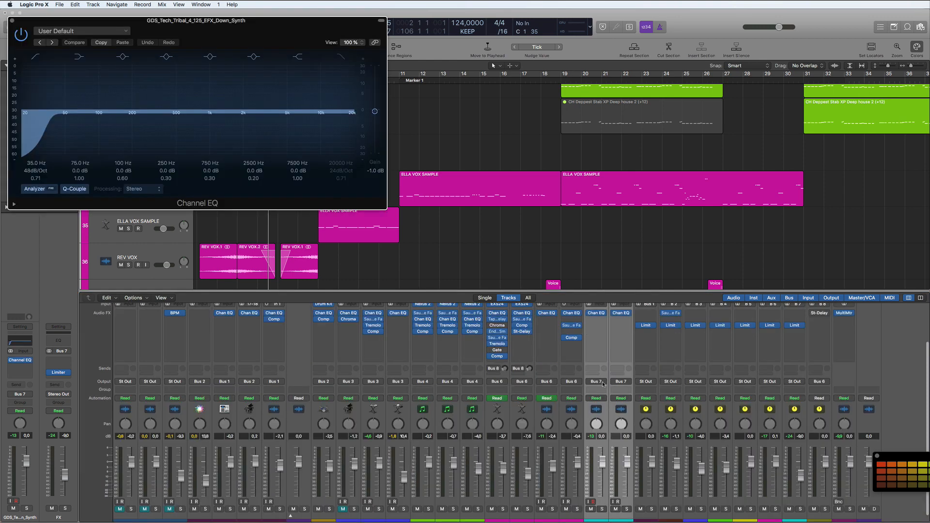
scroll(602, 384, up, 3)
key(super+w)
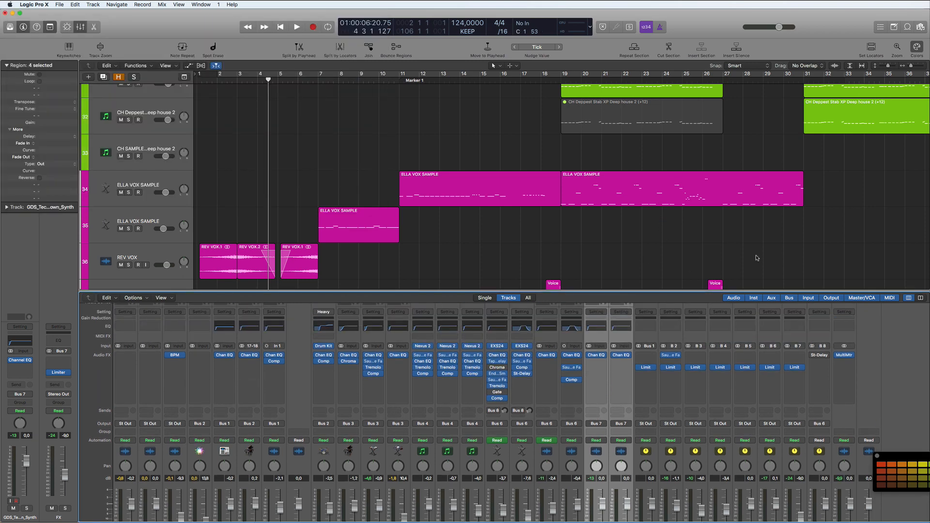
Deselect the regions and insert a stereo Compressor on both GDS_Tech channels
click(758, 258)
click(605, 381)
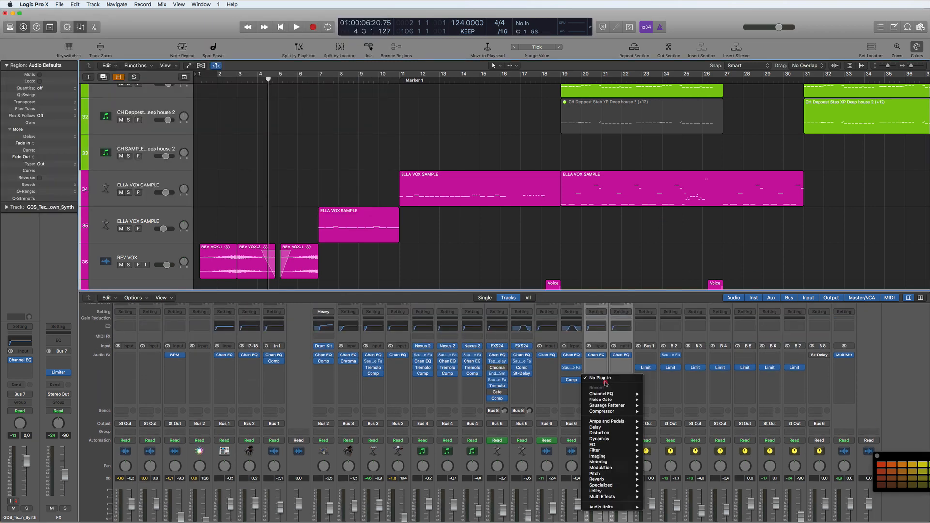
mouse_move(606, 413)
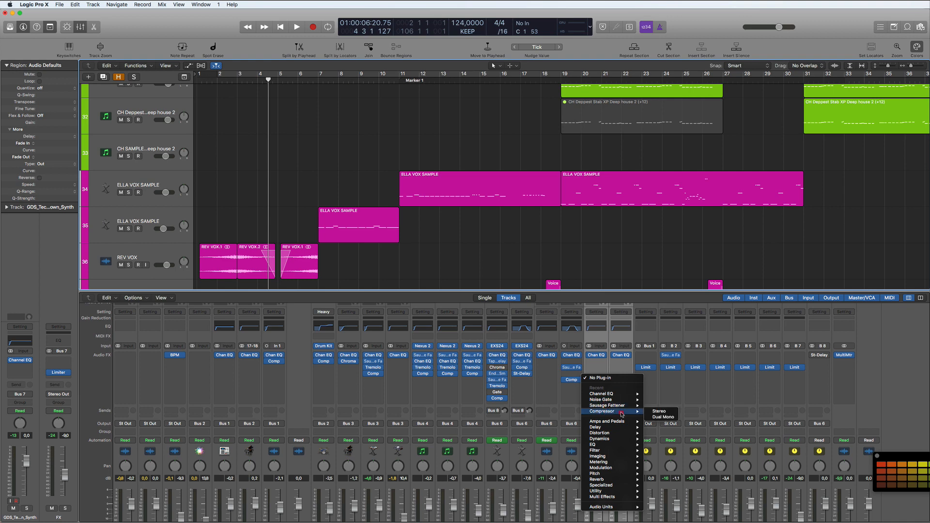
click(657, 412)
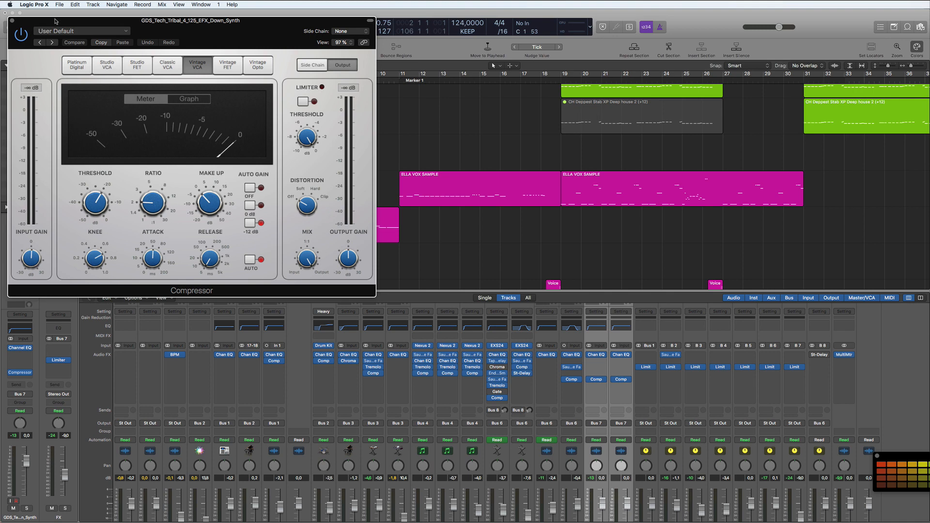
Move the Compressor window away from the tracks and start cycle playback over bars 1 to 7
drag(57, 20, 711, 60)
scroll(171, 146, down, 2)
scroll(170, 143, down, 5)
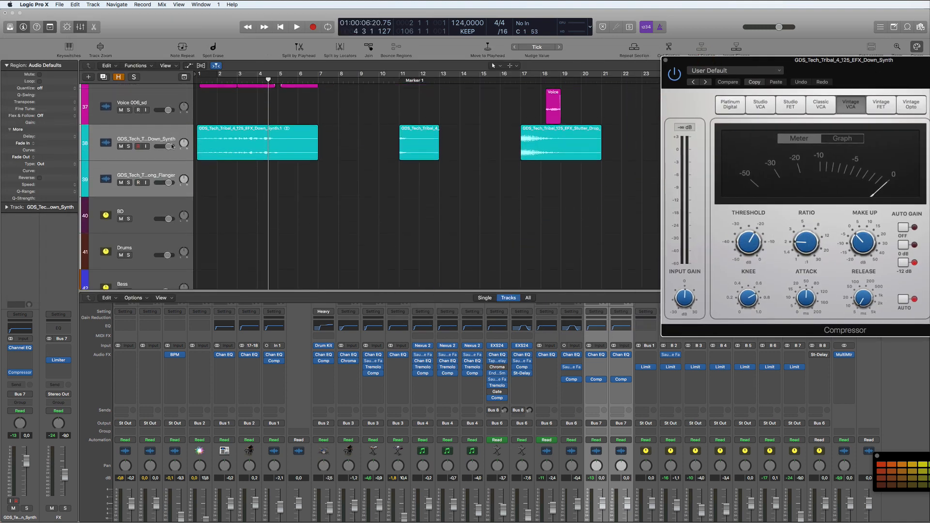
drag(197, 75, 320, 75)
key(space)
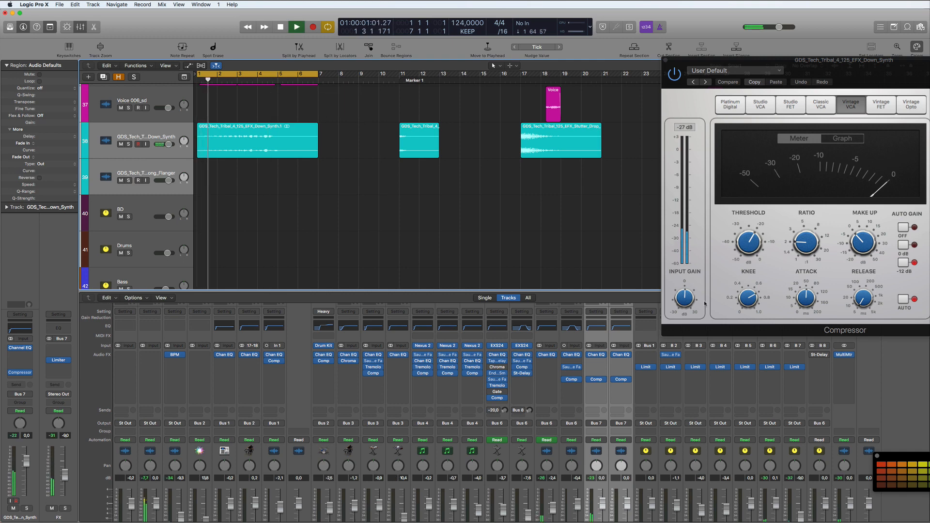
Set the Compressor's input gain to +5.0 dB and lower both GDS_Tech channel faders to -2.2 dB during cycle playback
scroll(587, 265, down, 3)
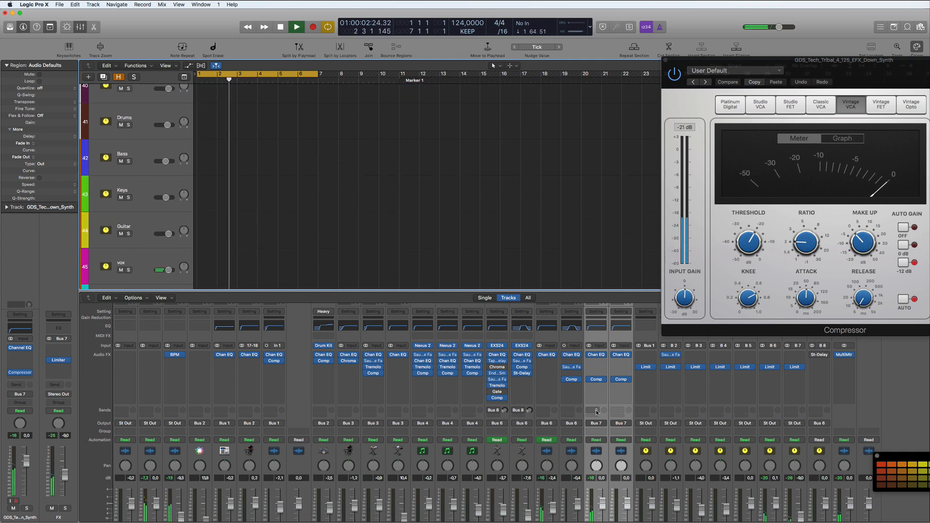
scroll(630, 320, down, 3)
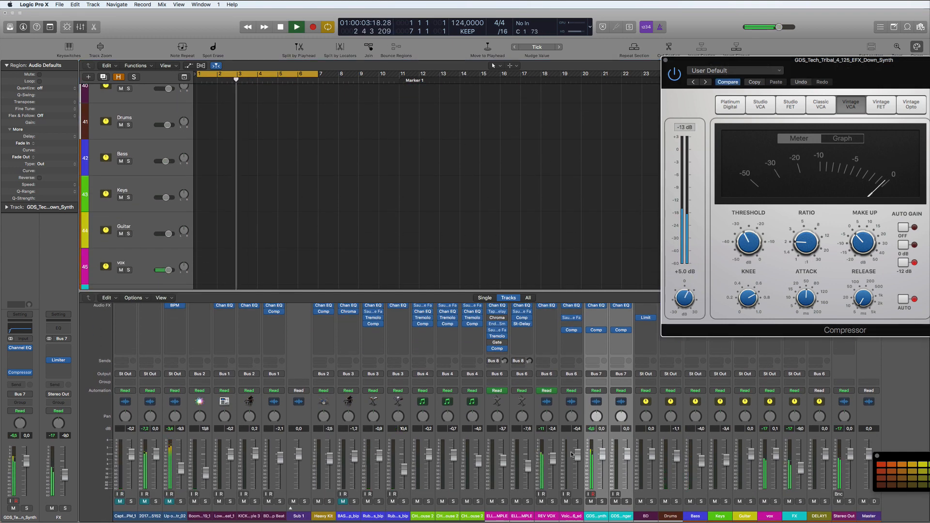
key(space)
key(space)
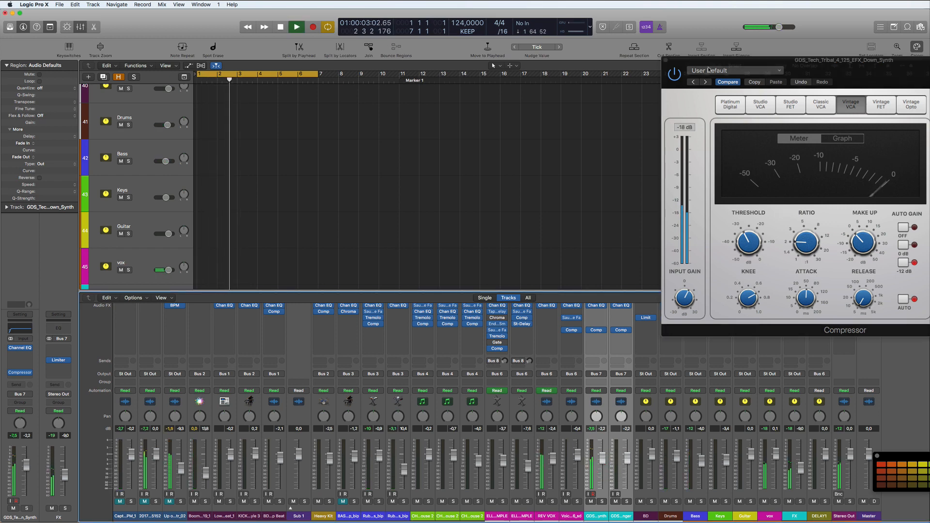
Audition the Down_Synth channel in solo, unsolo it and replay the cycle from bar 1
click(601, 502)
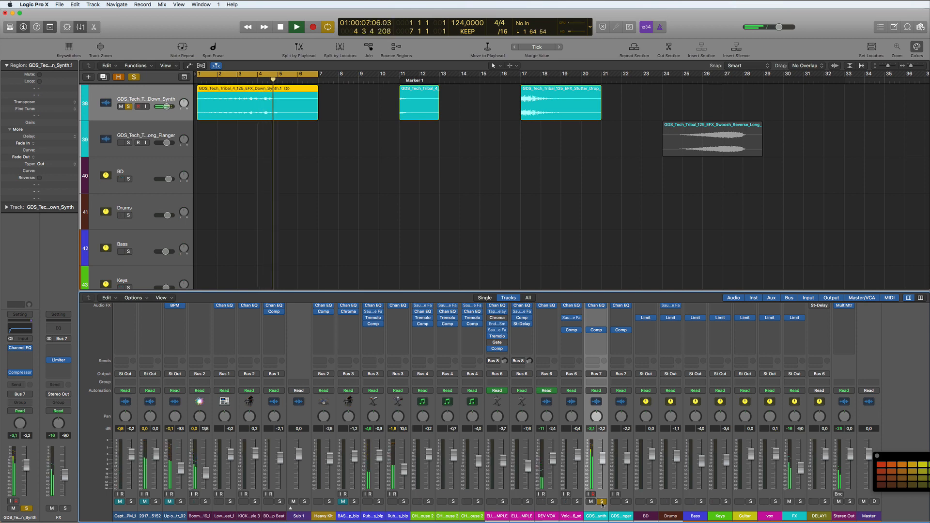
click(602, 502)
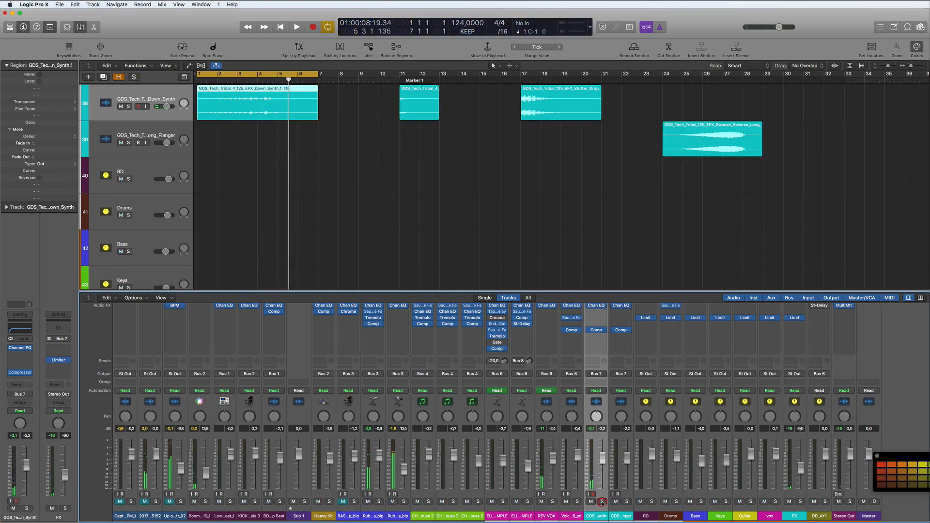
key(Return)
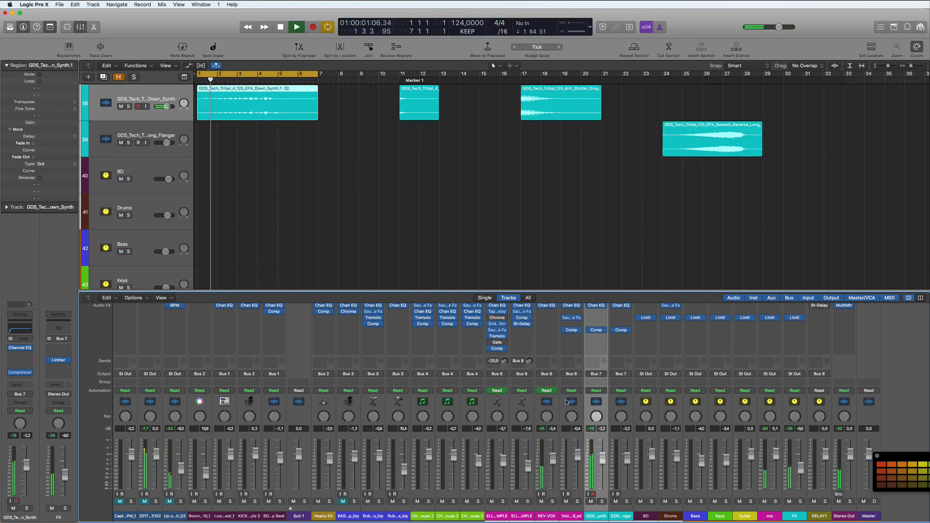
Shorten the first Down_Synth region to end at about bar 4 with a fade-out of 1557, and play it back
scroll(379, 149, up, 5)
scroll(379, 149, up, 2)
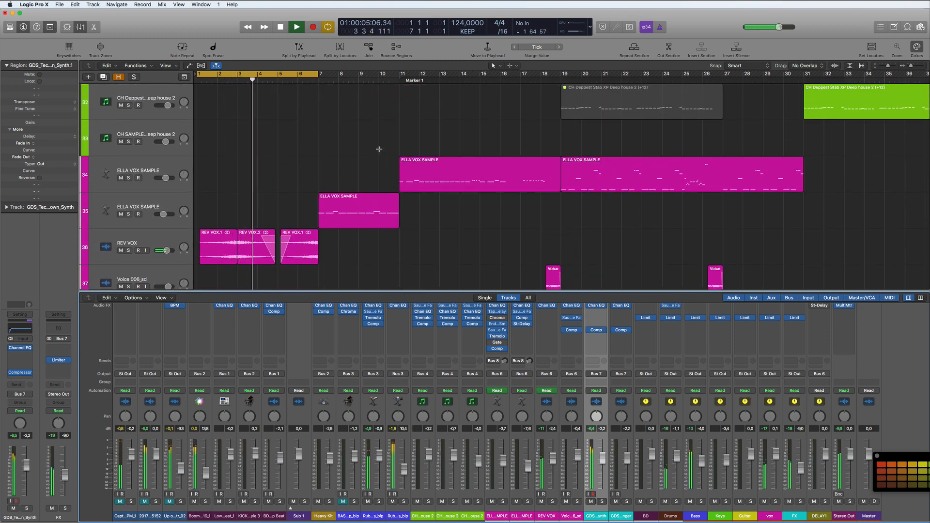
scroll(379, 149, down, 4)
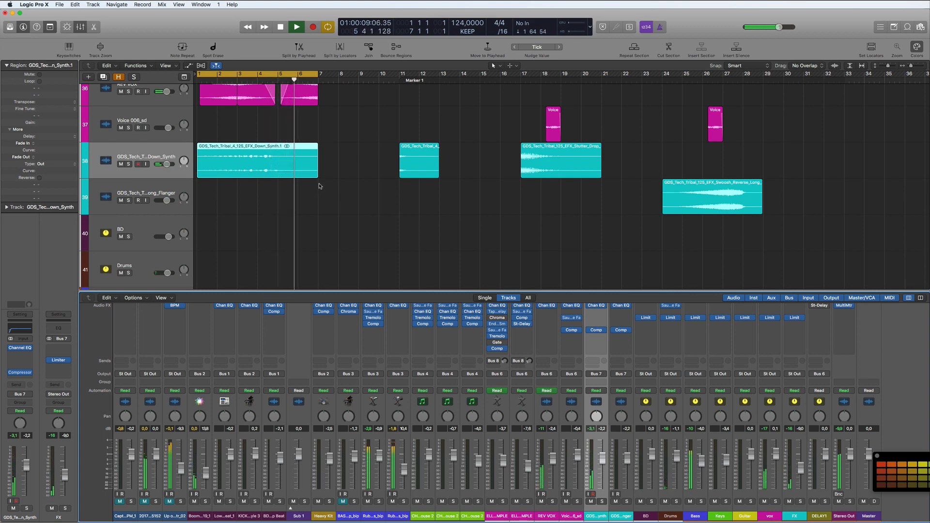
key(space)
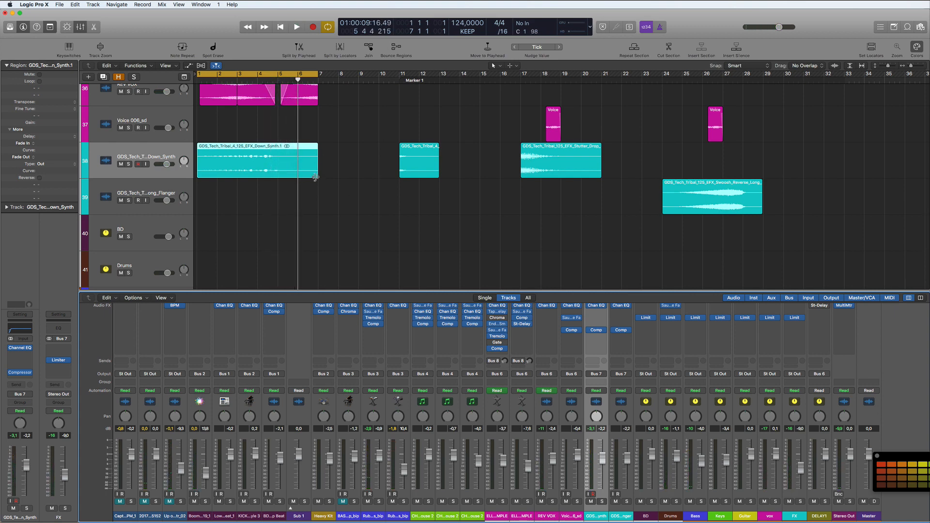
drag(316, 177, 257, 172)
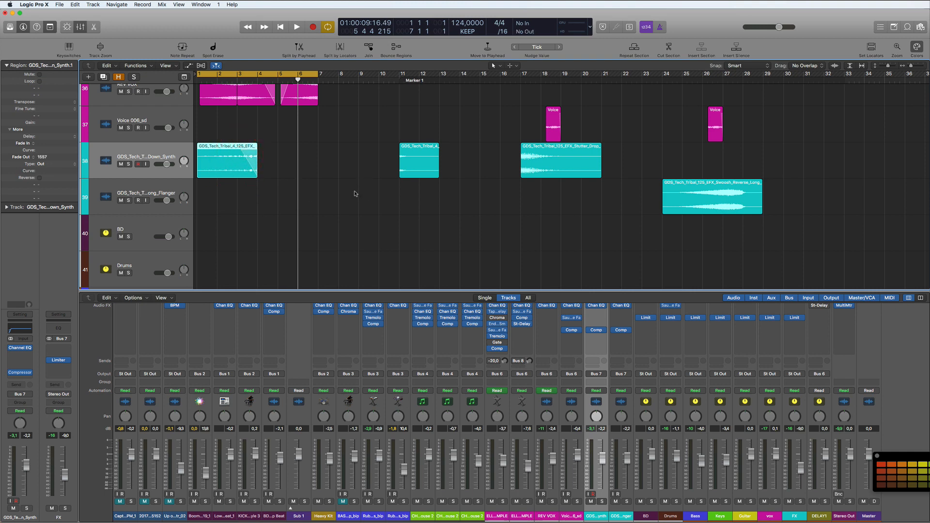
key(space)
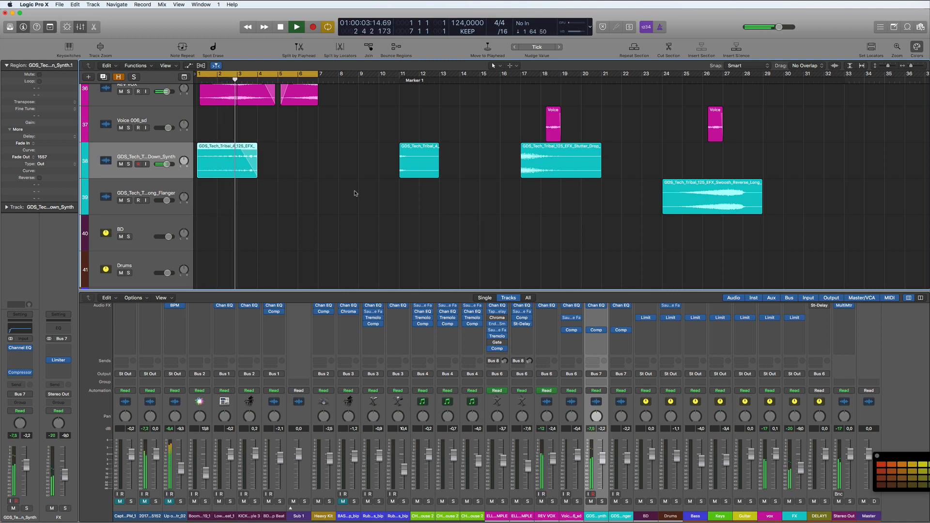
key(space)
scroll(356, 193, up, 4)
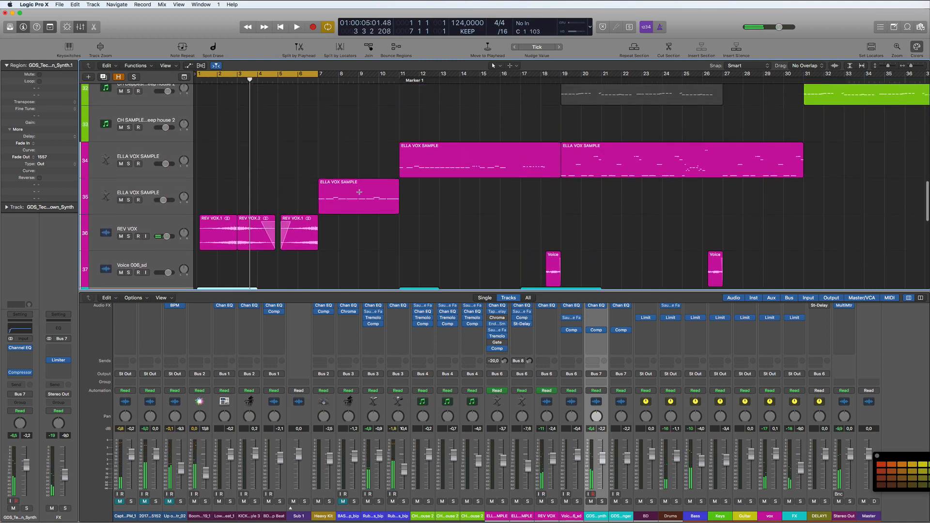
scroll(359, 192, down, 3)
Solo the Down_Synth track and set the cycle from bar 11 to 14 to audition its region at bar 11
click(277, 74)
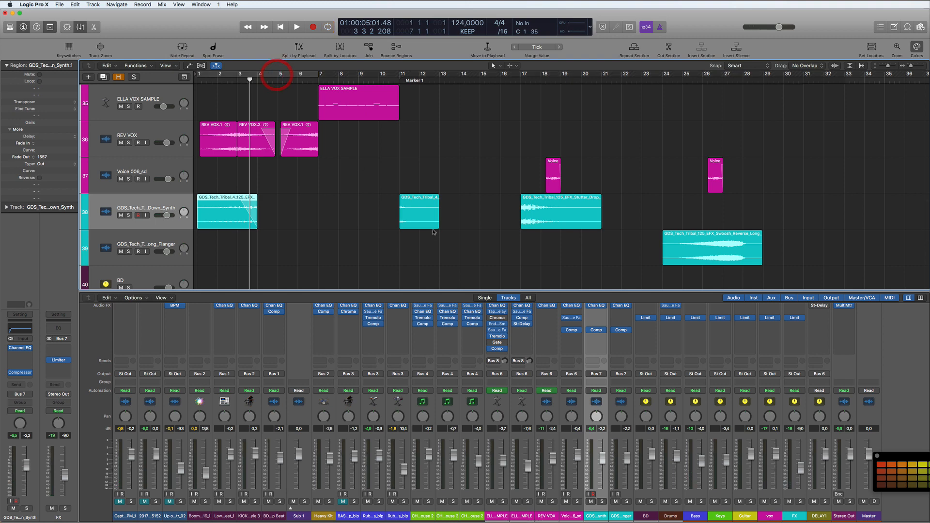
click(398, 78)
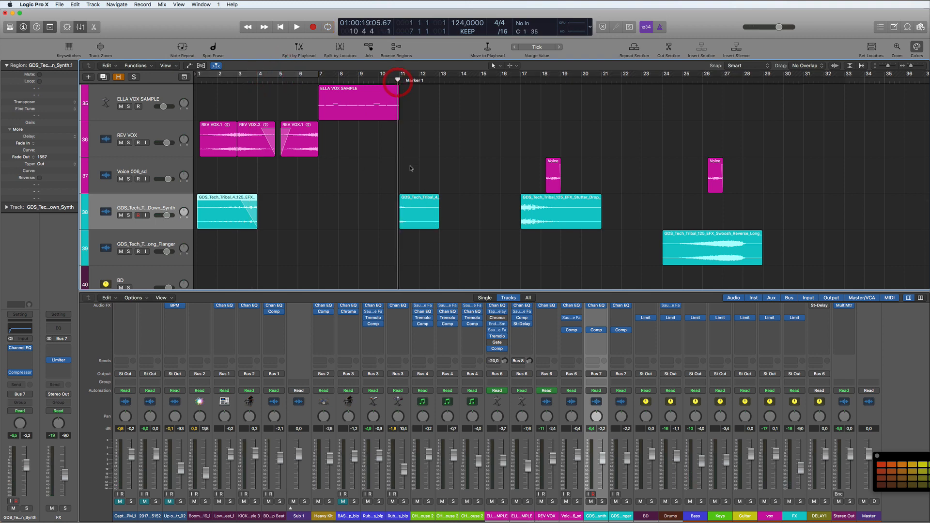
key(space)
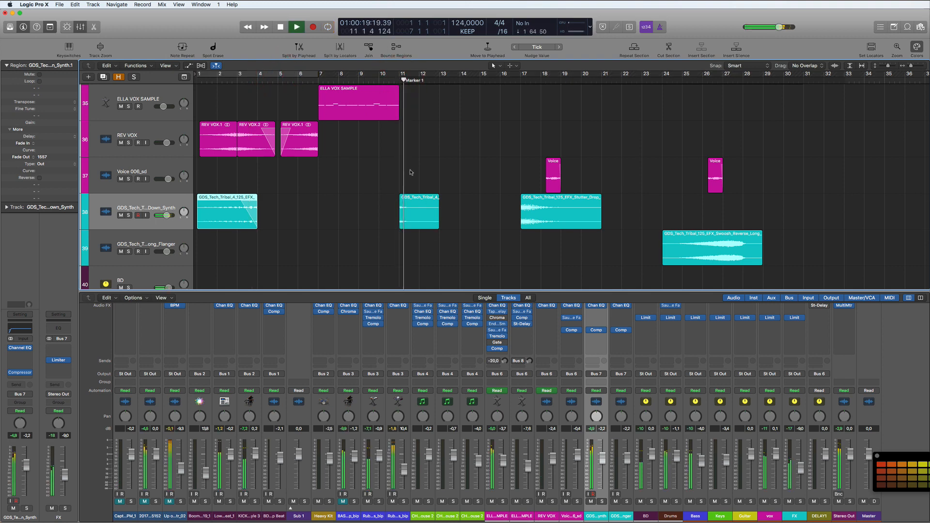
click(128, 216)
drag(403, 74, 458, 73)
key(space)
key(space)
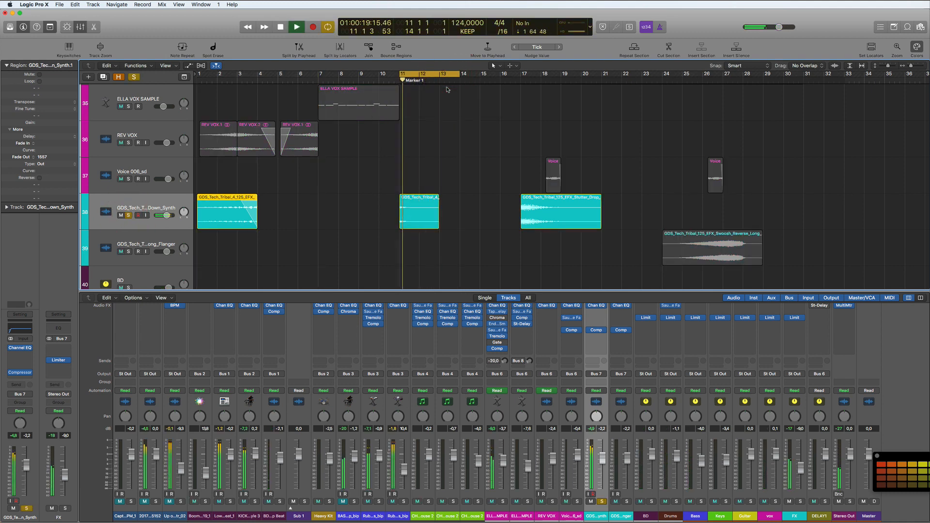
key(space)
Move the Swoosh_Reverse region onto the Down_Synth track and the crash region at bar 11 onto the Flanger track
scroll(341, 253, down, 2)
scroll(341, 253, down, 2)
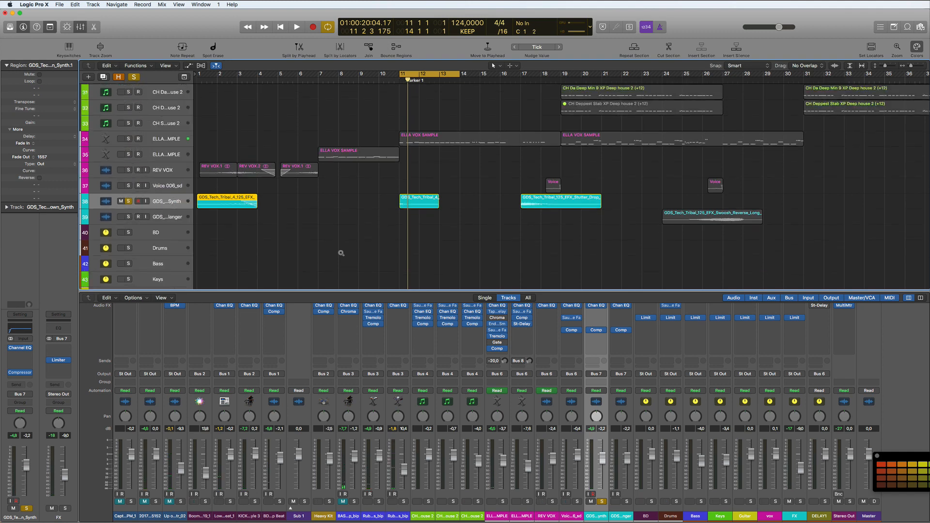
scroll(341, 253, down, 5)
scroll(342, 255, up, 3)
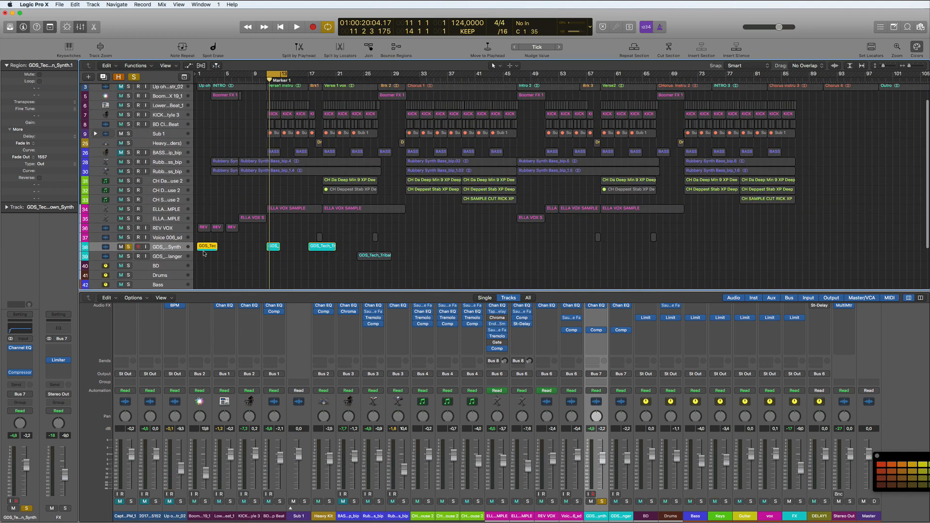
click(166, 256)
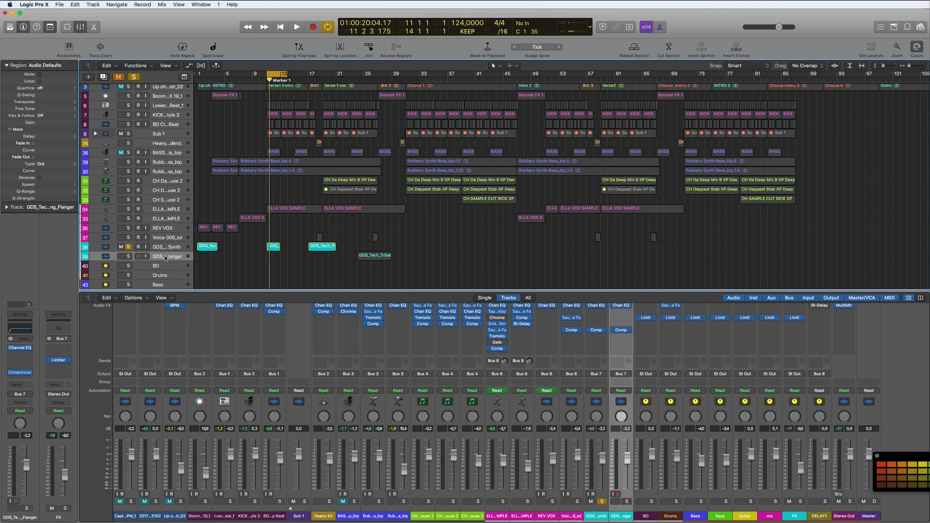
drag(365, 257, 366, 248)
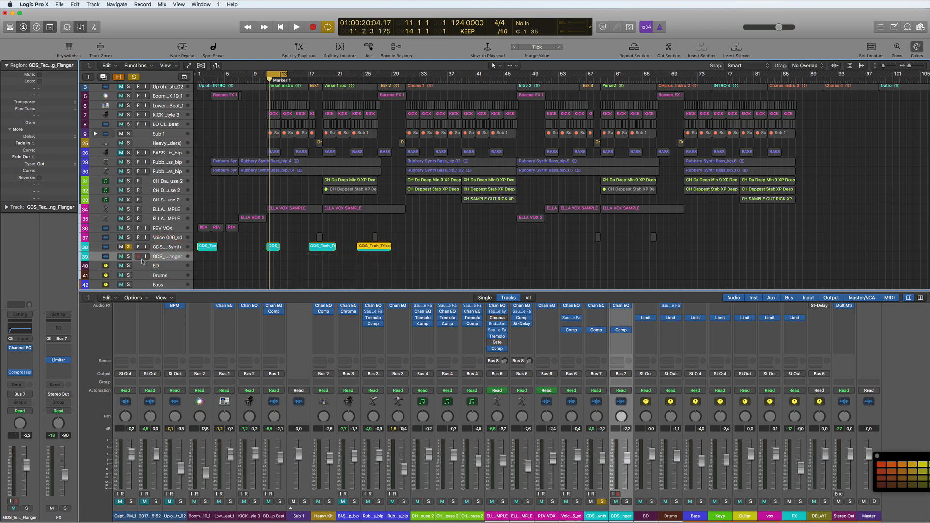
drag(275, 250, 274, 256)
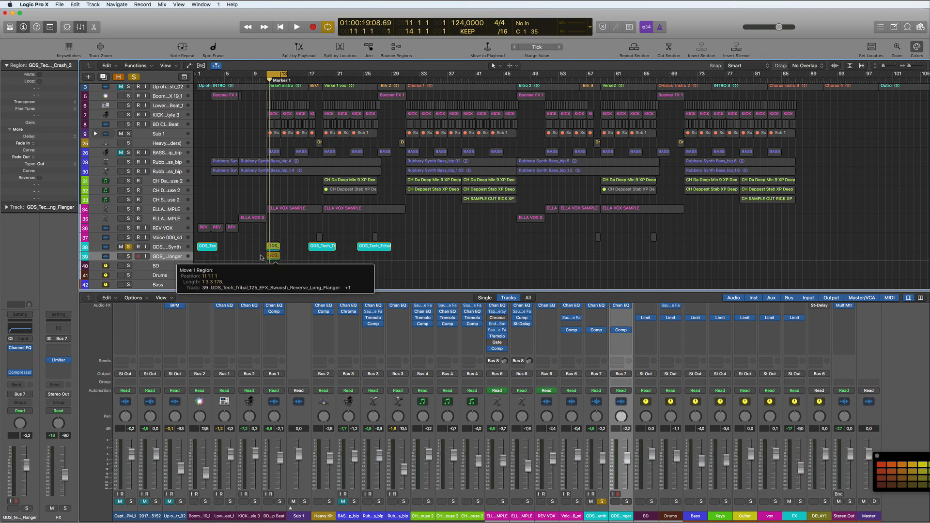
Reorder the Flanger track to sit directly below Sub 1 and route its output to Bus 2 (Drums)
drag(169, 254, 165, 141)
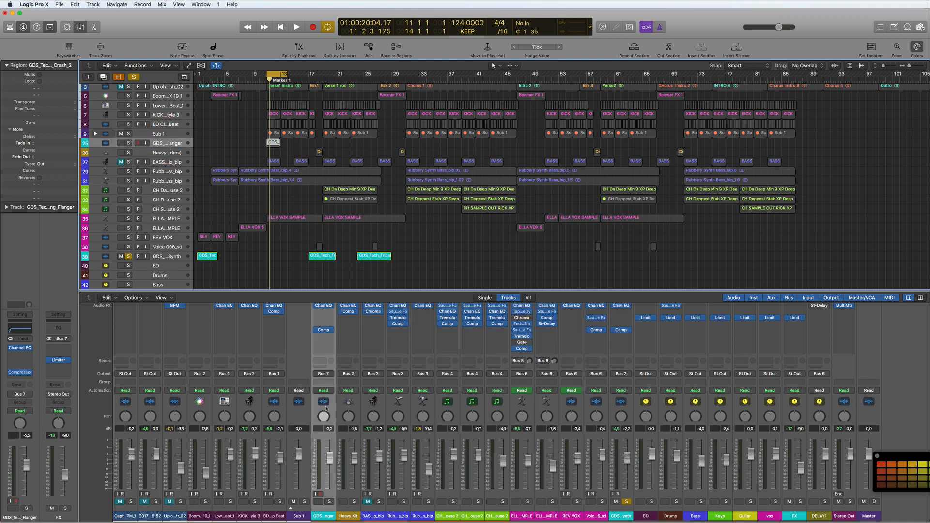
click(324, 374)
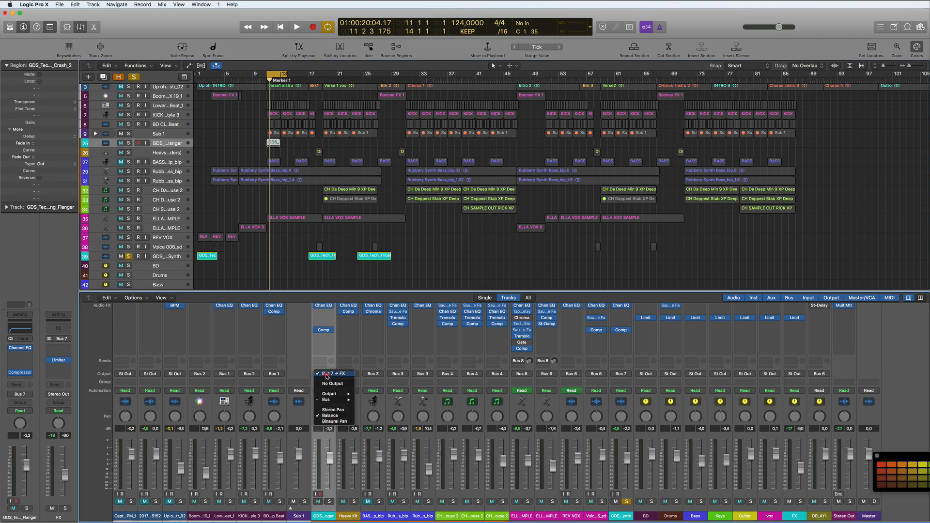
mouse_move(334, 403)
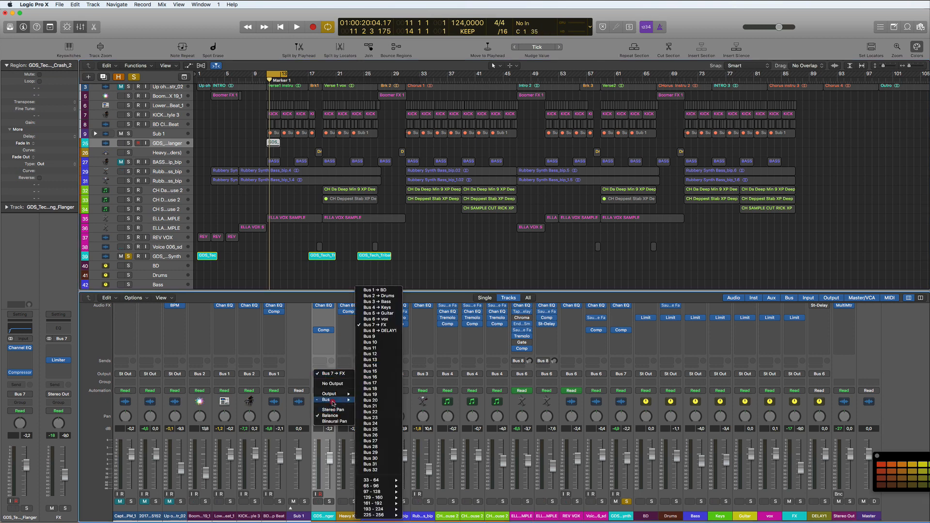
click(386, 295)
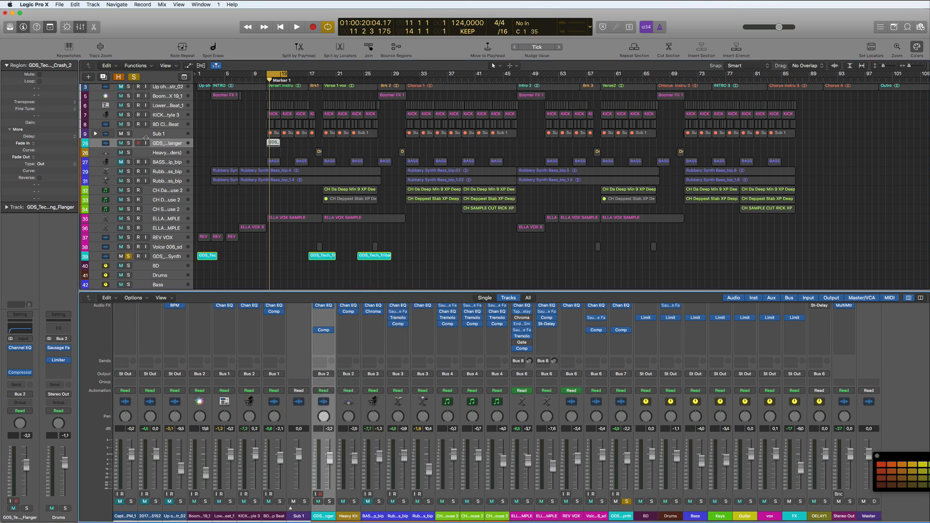
Rename the moved track Crash and colour it brown, with the Down_Synth track unsoloed
double_click(166, 144)
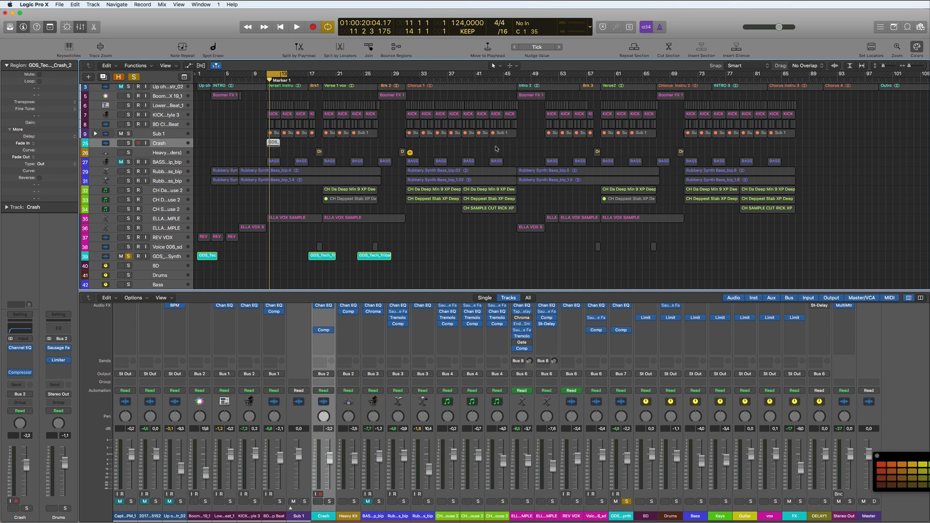
click(128, 256)
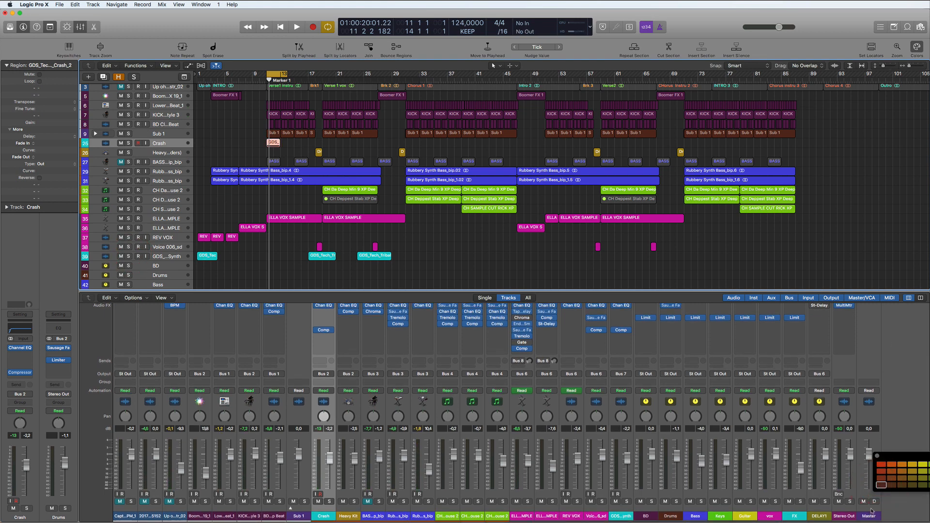
click(880, 486)
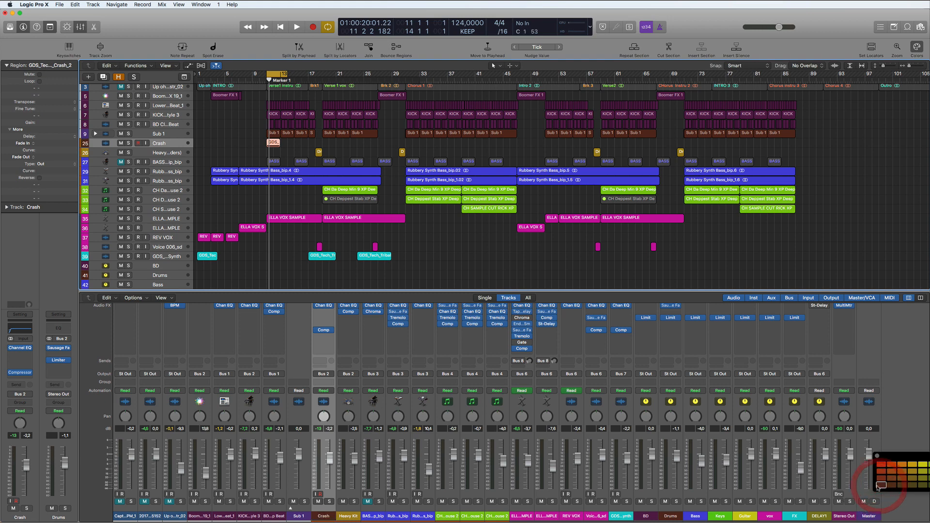
click(877, 457)
Play the cycle from bar 11 to hear the Crash track within the full mix
key(space)
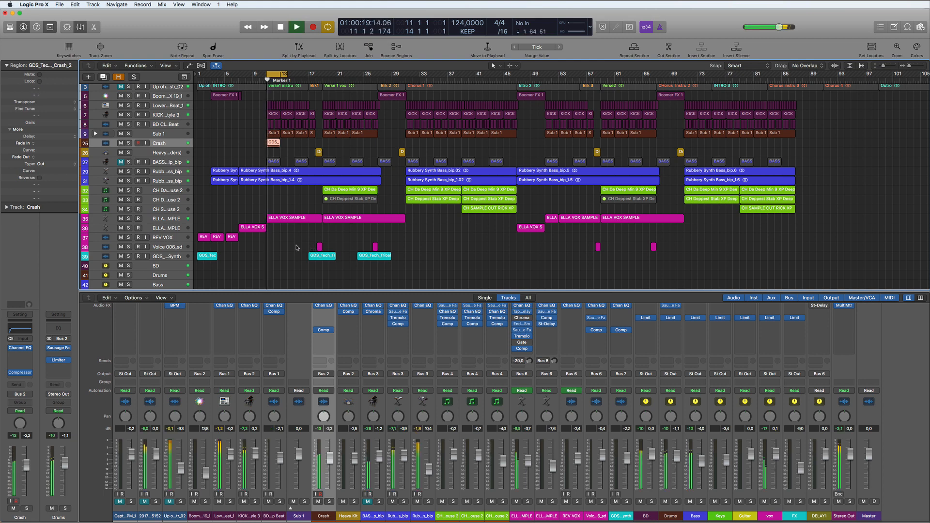
scroll(279, 212, down, 3)
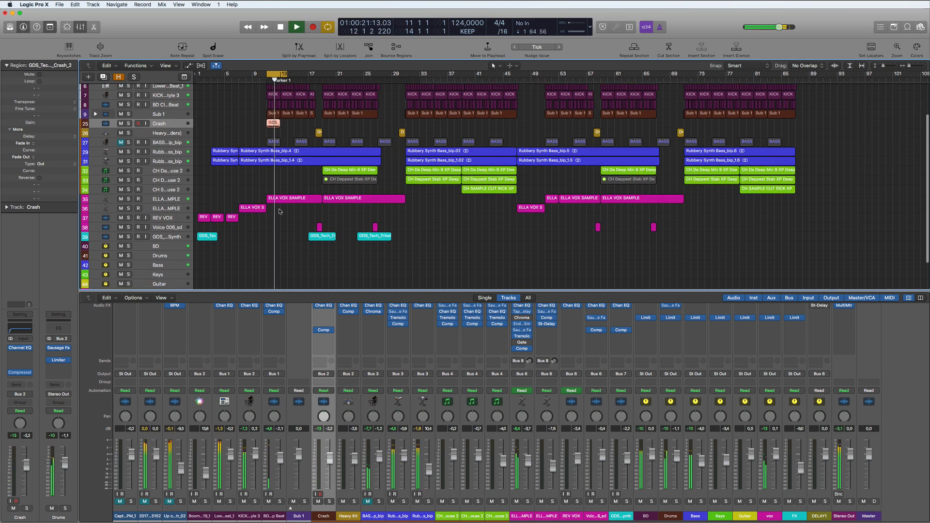
key(space)
Insert a stereo ChromaVerb on the Crash channel directly after its Channel EQ
scroll(320, 499, up, 3)
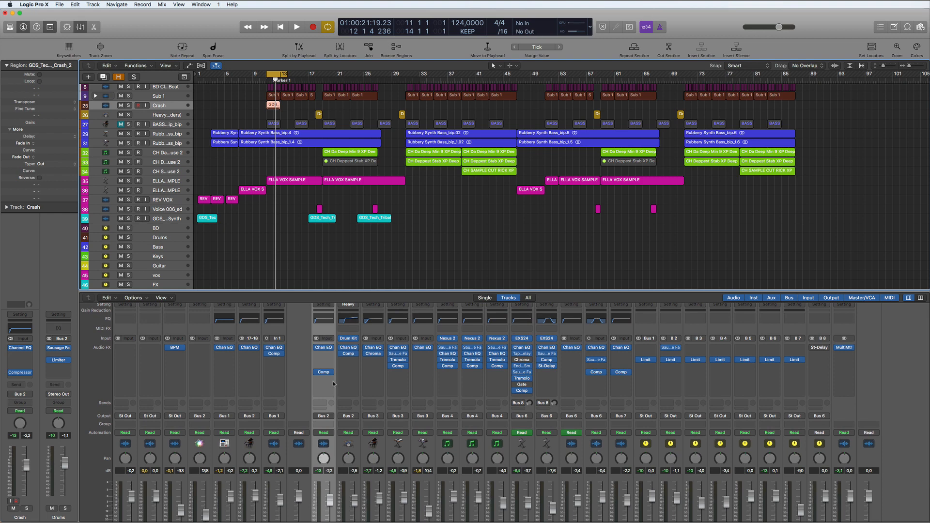
click(332, 355)
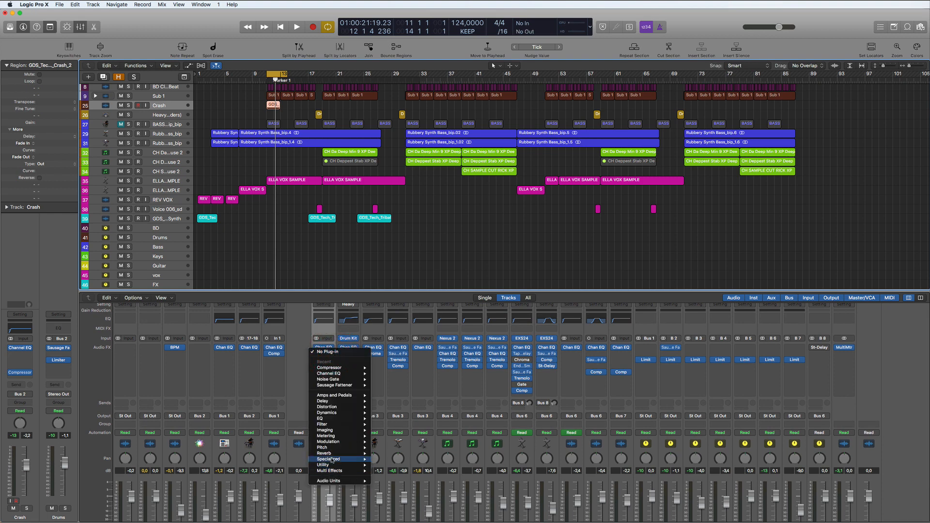
mouse_move(329, 454)
mouse_move(398, 455)
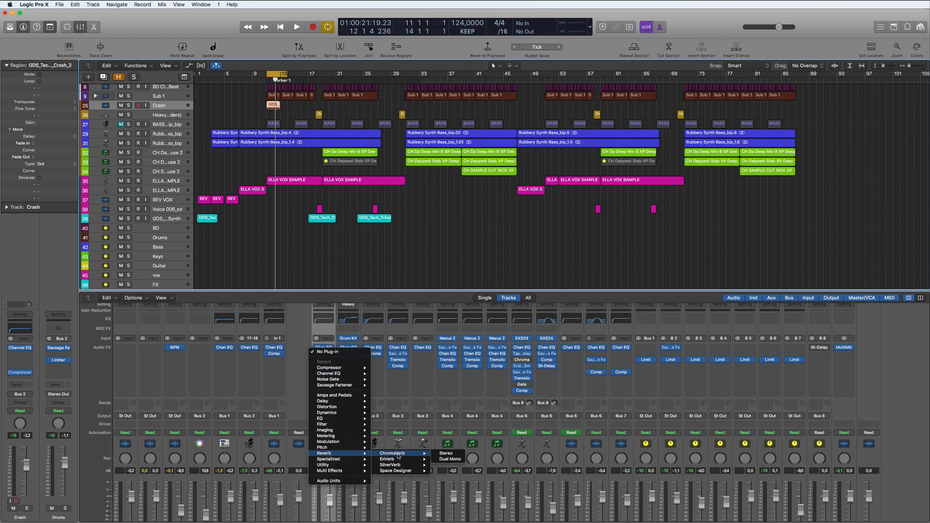
click(455, 454)
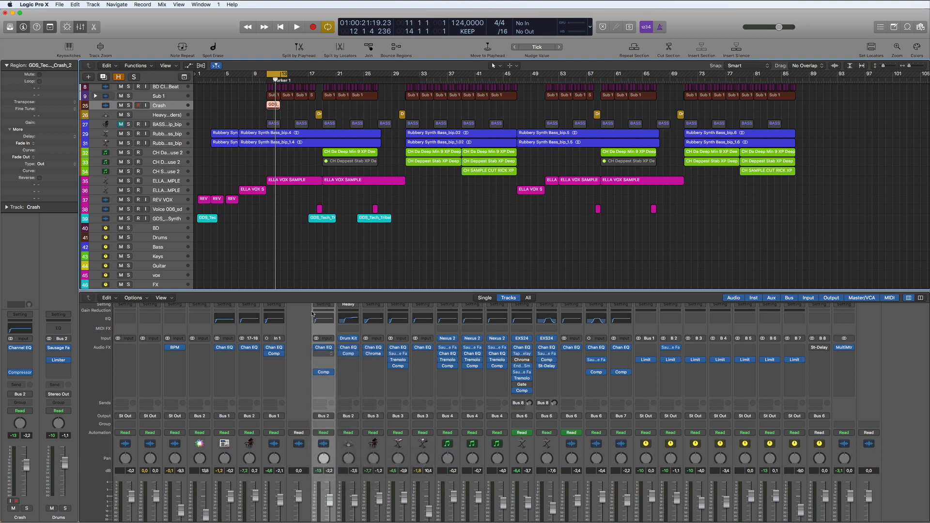
Load ChromaVerb's Big Wave hall preset, set its decay to 11.00 s while auditioning the soloed Crash track, and close the plug-in window
key(space)
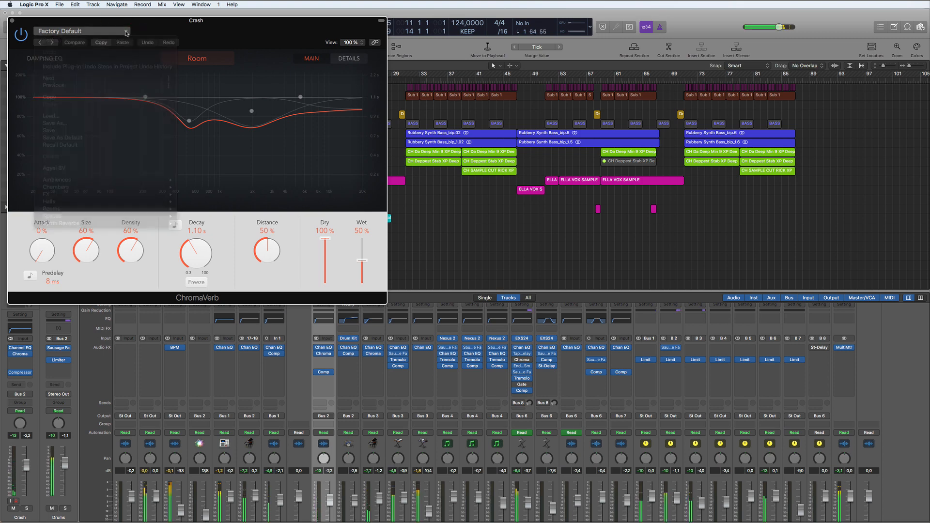
click(126, 33)
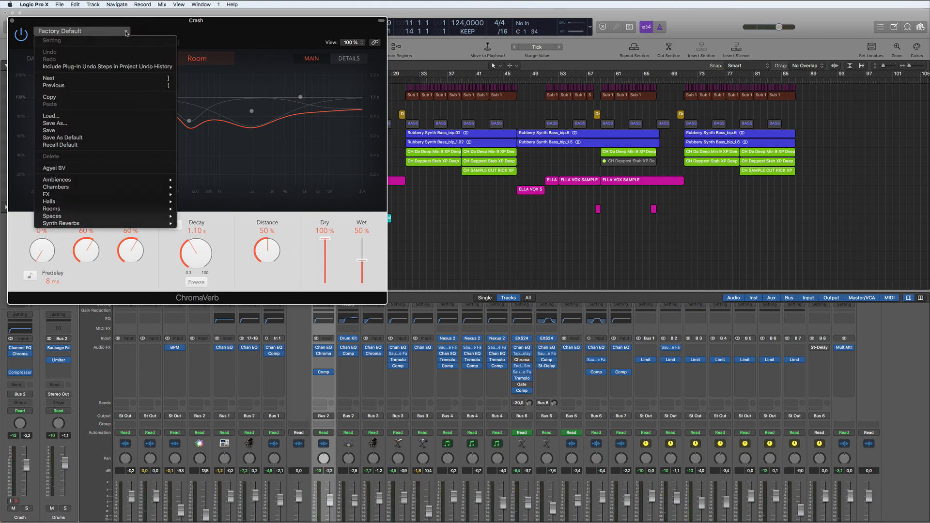
mouse_move(59, 218)
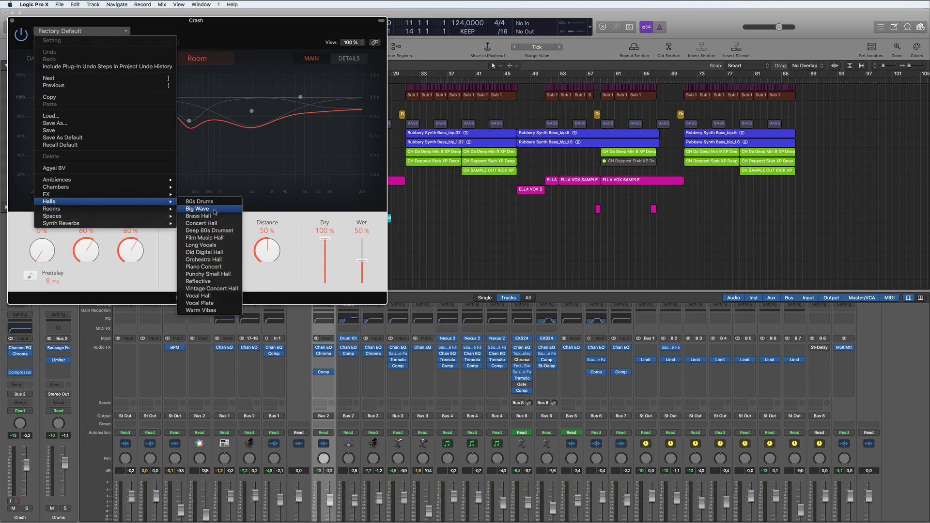
click(198, 209)
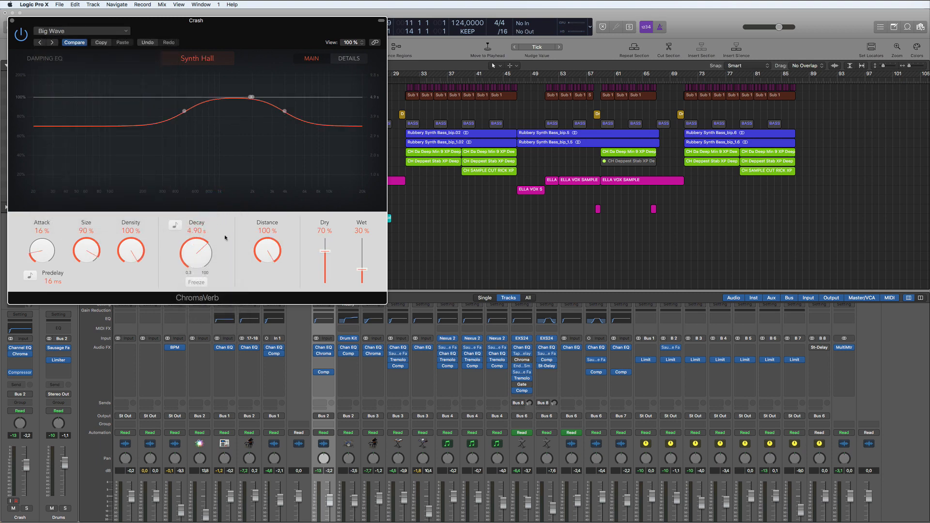
key(space)
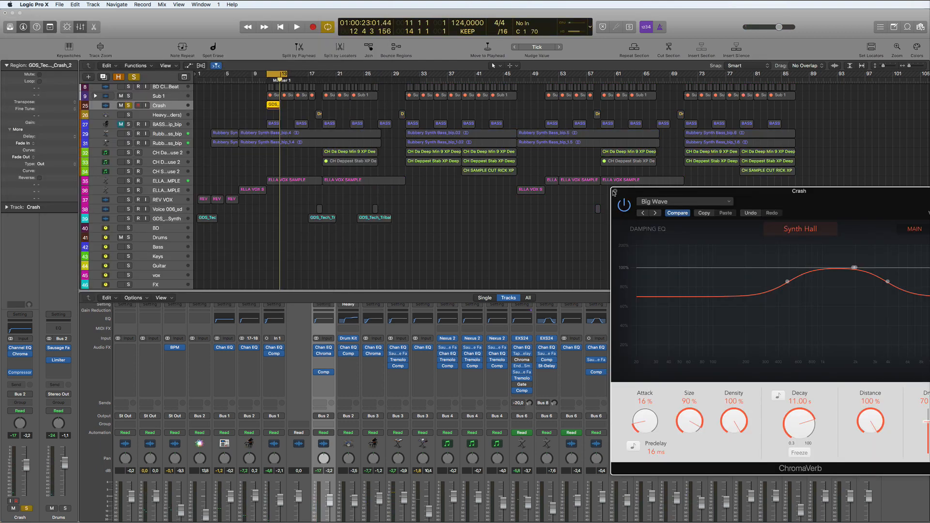
click(613, 191)
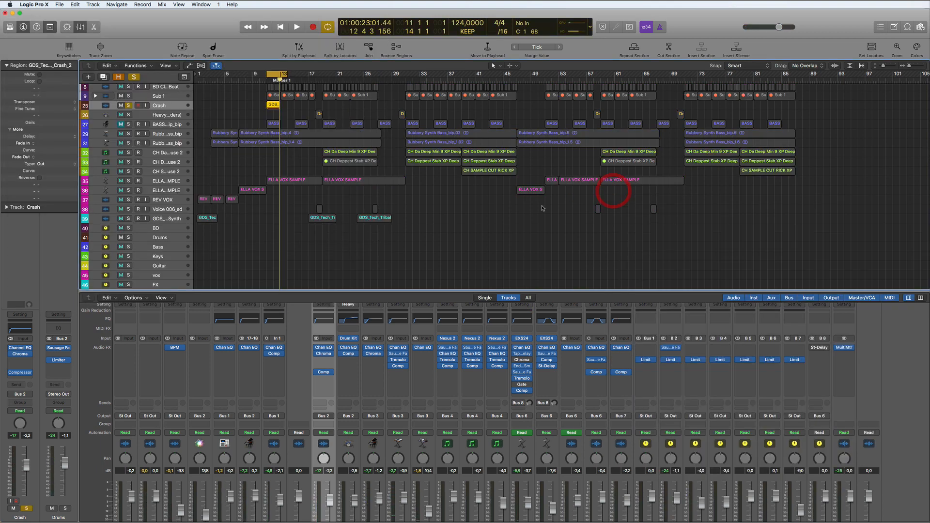
Raise the low-cut frequency of the Crash channel's EQ while auditioning it soloed, close the plug-in window and turn solo off
click(22, 330)
drag(47, 122, 148, 126)
key(space)
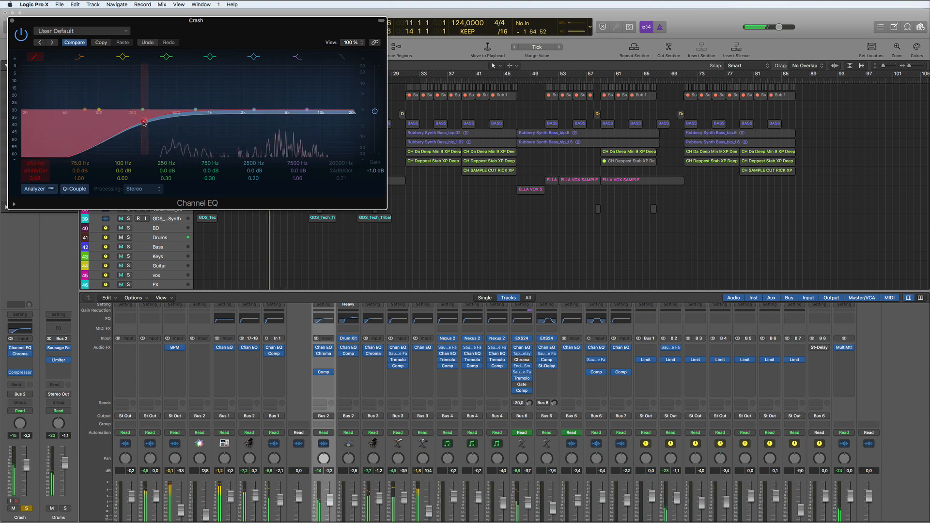
click(12, 21)
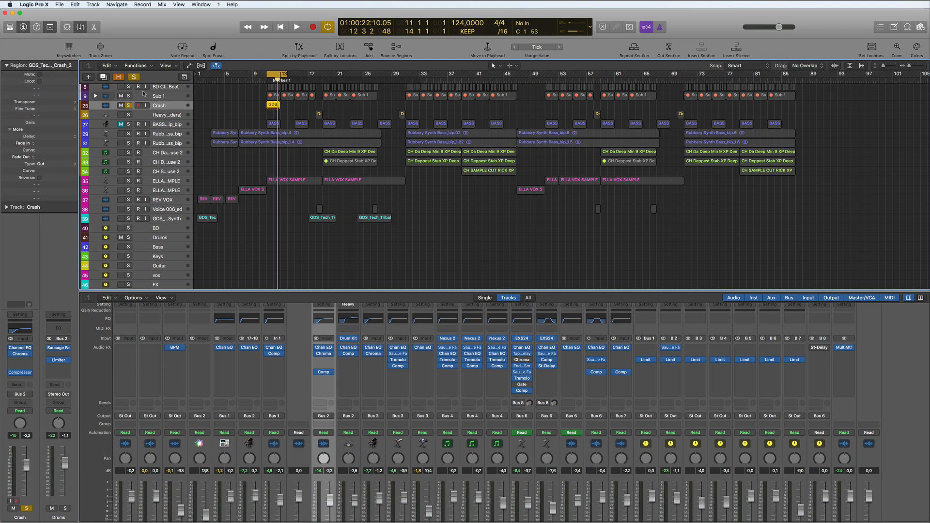
click(135, 77)
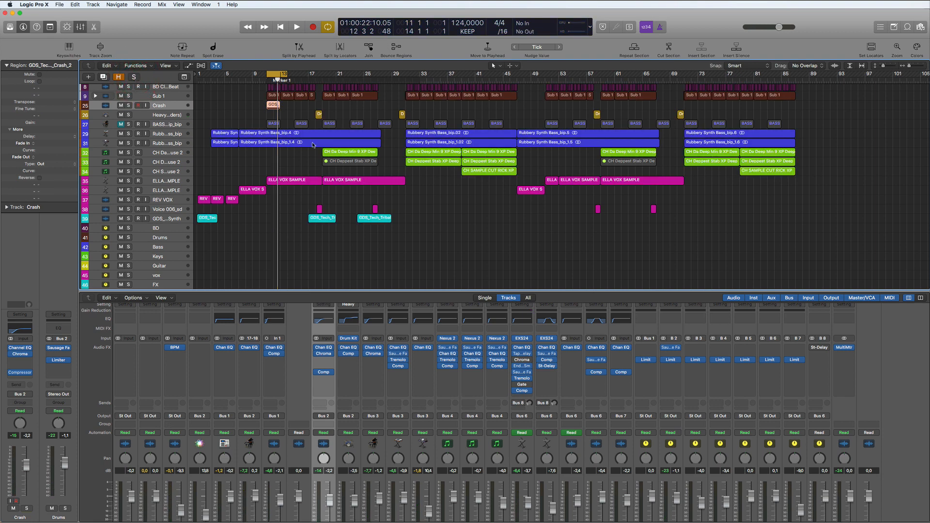
Set the cycle to bars 17 to 25 and play it, briefly soloing the Down_Synth track
drag(311, 73, 363, 73)
key(space)
click(129, 220)
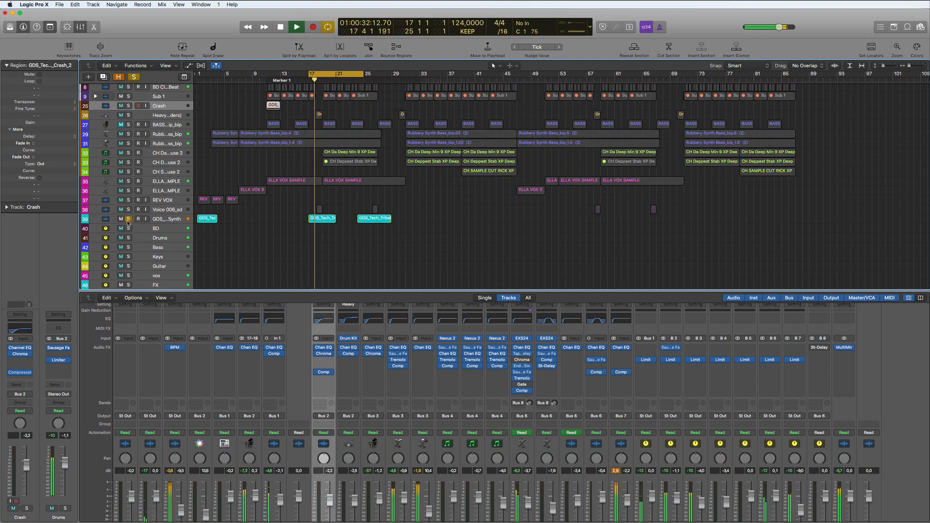
click(128, 220)
key(space)
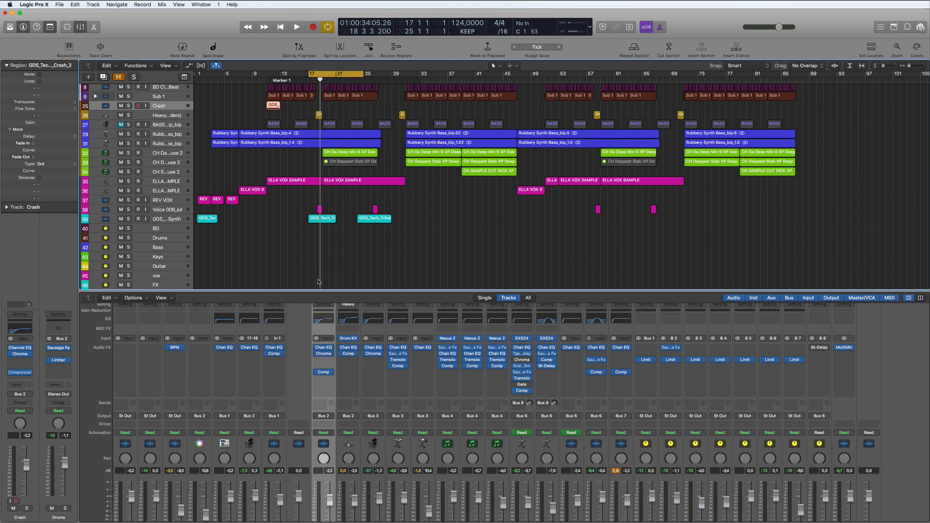
Move the last GDS_Tech region on the Down_Synth track so that it starts at bar 27
scroll(318, 282, up, 5)
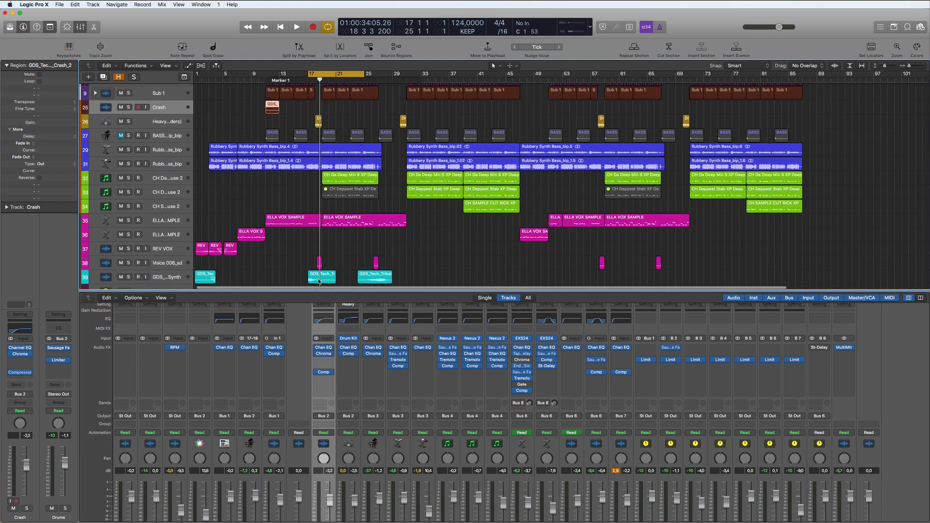
scroll(370, 204, down, 7)
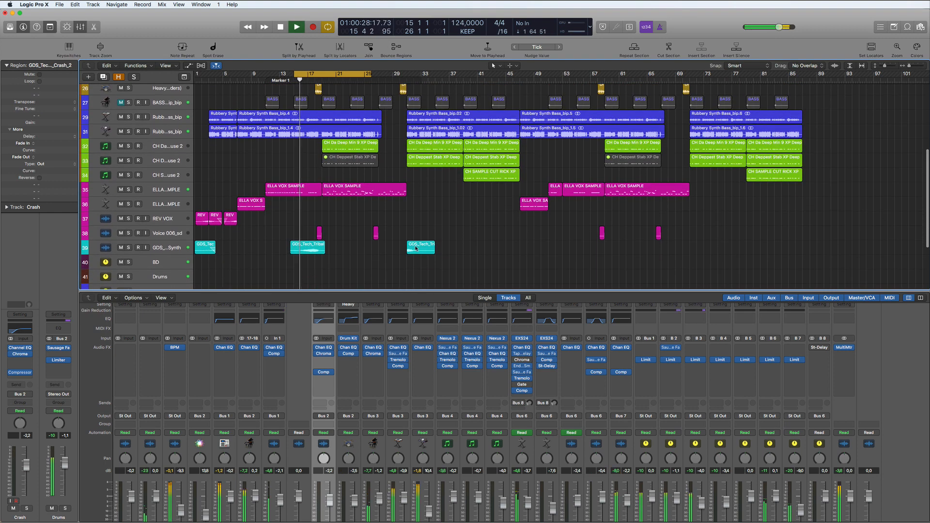
drag(416, 249, 388, 246)
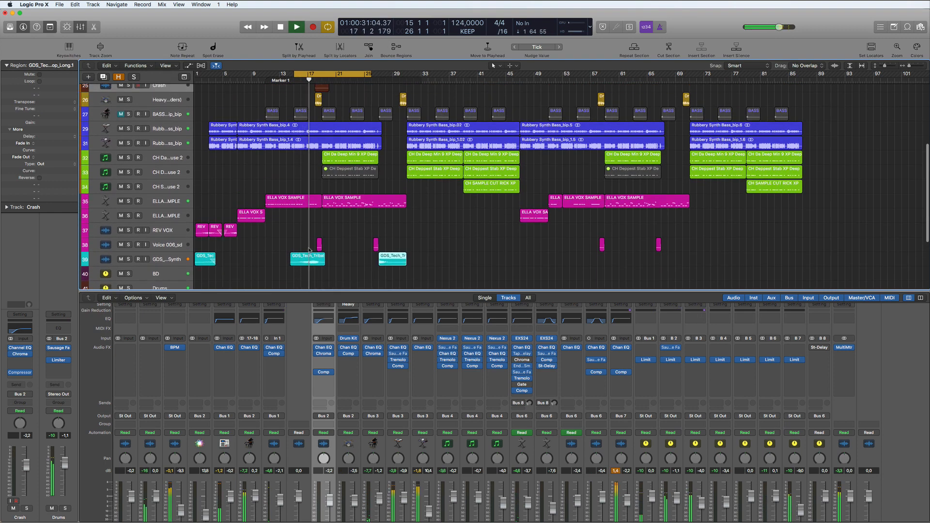
Copy the Crash region at bar 18 to bar 11 on the Crash track and restart playback
scroll(308, 251, up, 6)
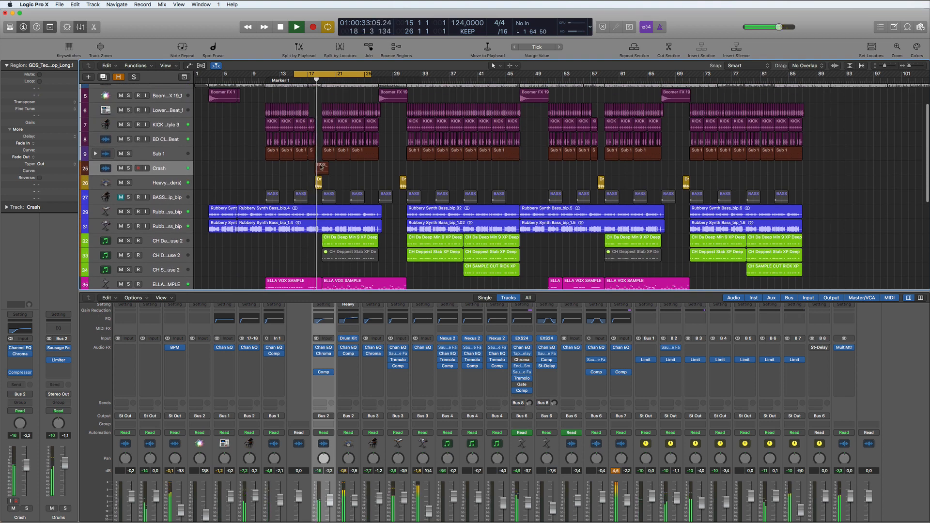
drag(299, 166, 271, 168)
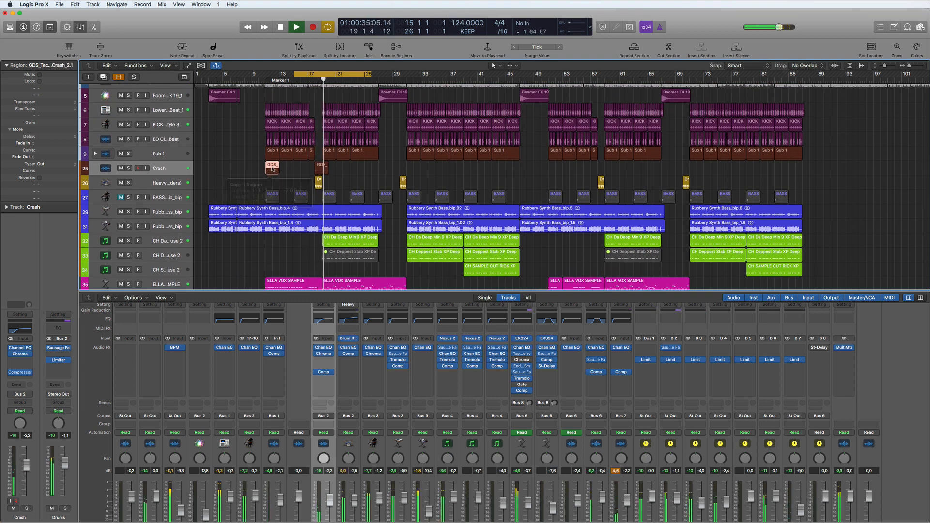
key(space)
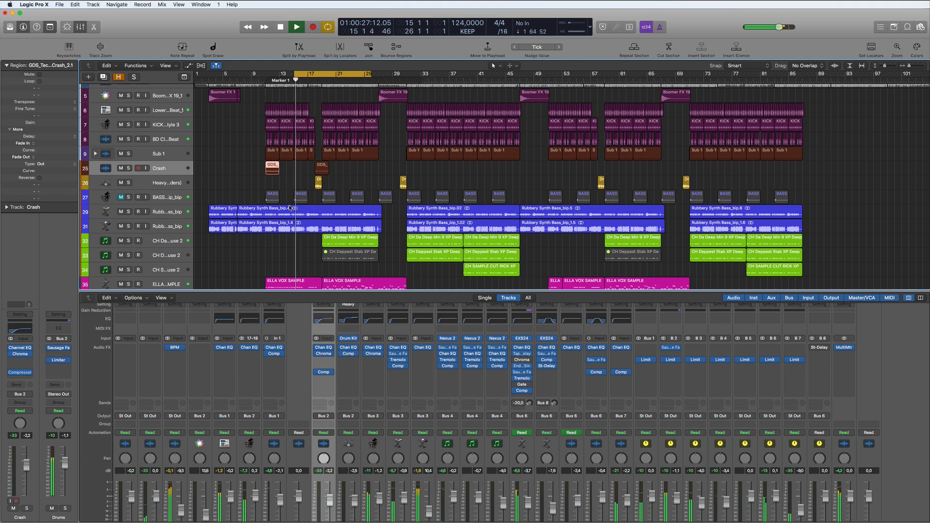
Inspect the waveforms of the two Crash regions at an enlarged track height during playback
key(super+Down)
key(super+Down)
key(super+Down)
key(super+Down)
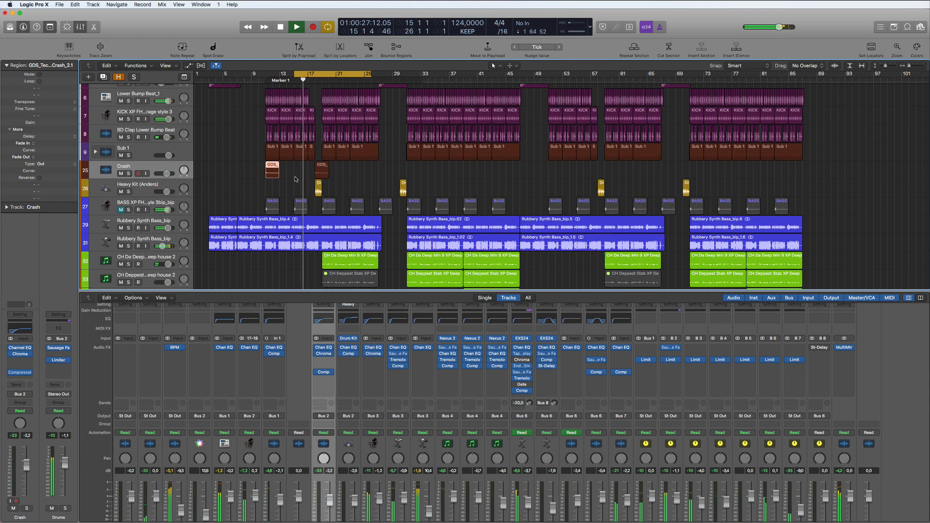
key(super+Down)
key(super+Down)
key(super+Down)
key(super+Down)
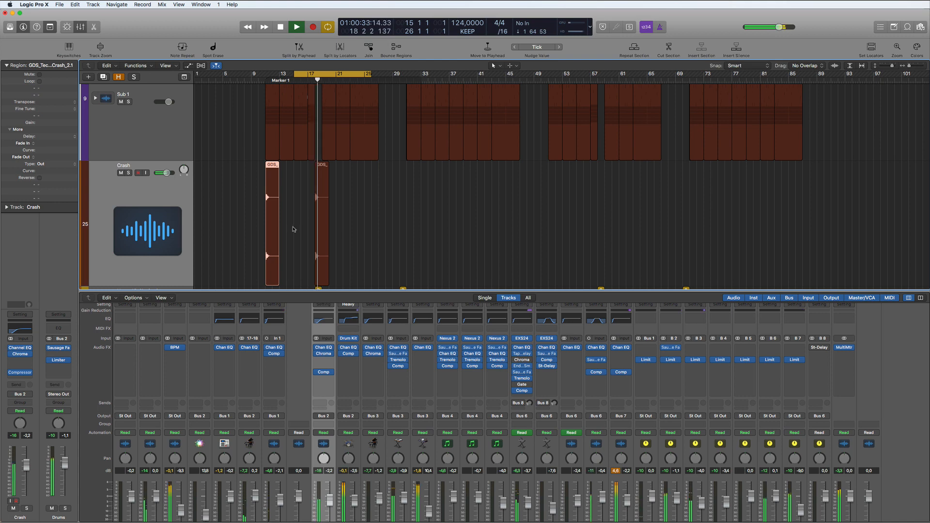
key(super+Left)
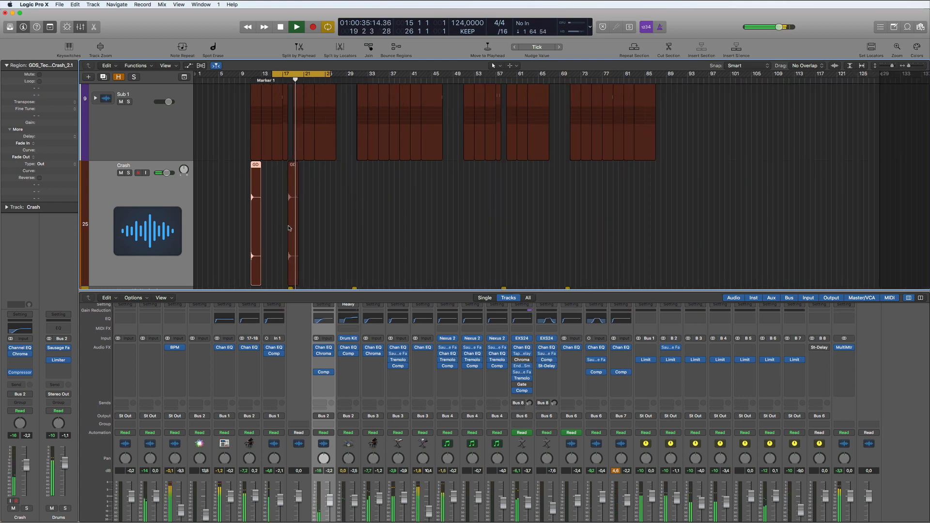
key(super+Up)
key(super+Up)
key(super+Up)
key(super+Up)
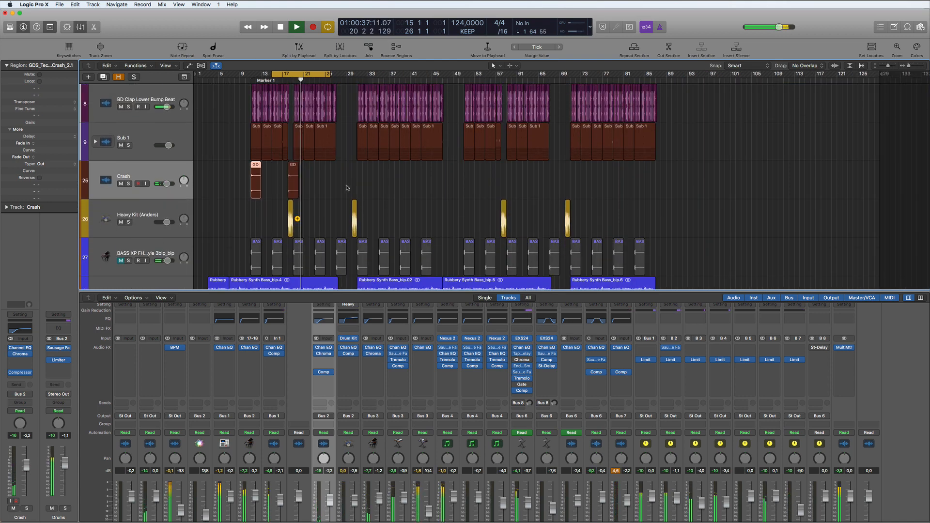
Select both Crash regions and raise their gain to +6.4 dB, auditioning with a cycle from bar 18 to 24
key(space)
click(311, 179)
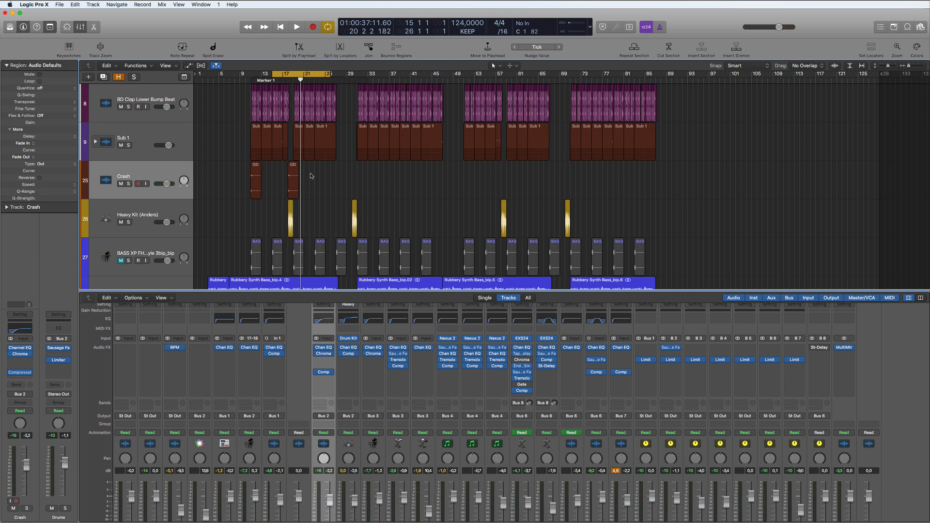
drag(311, 175, 248, 178)
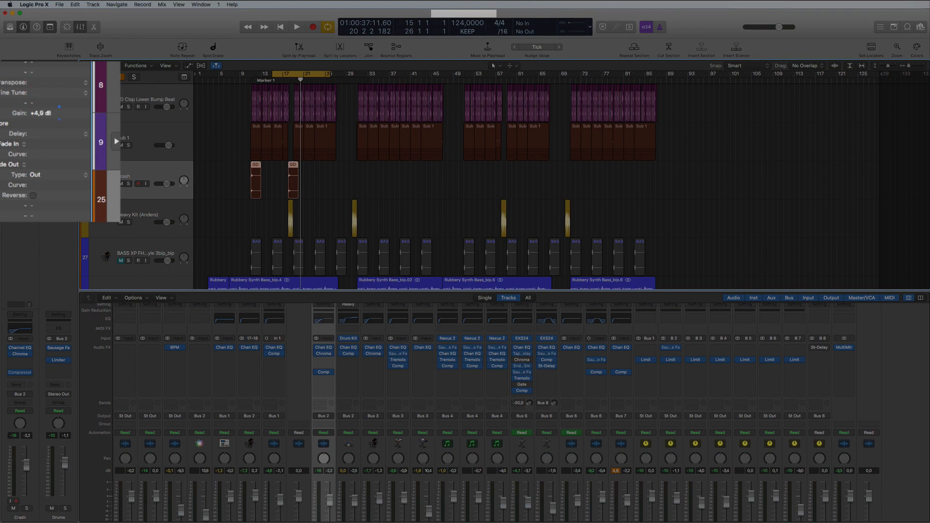
key(space)
click(290, 75)
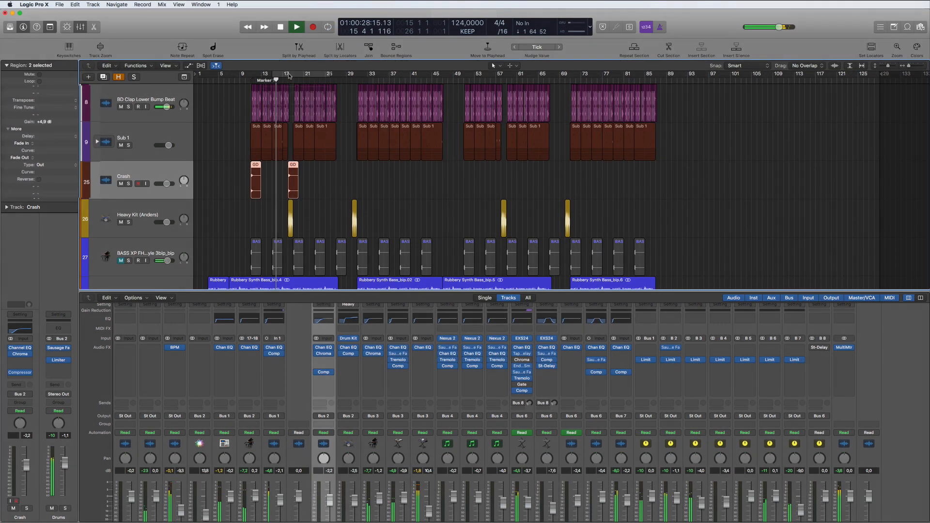
drag(289, 75, 319, 74)
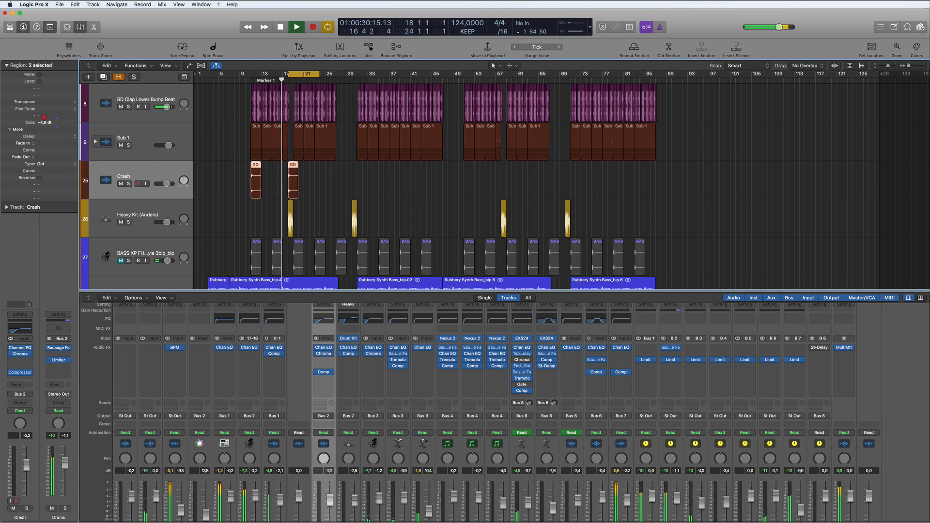
drag(44, 117, 44, 113)
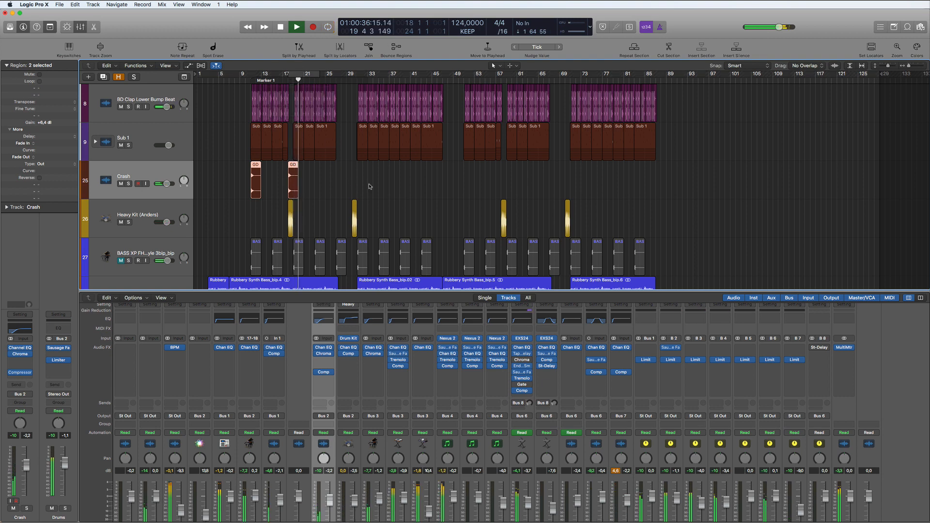
Play a cycle from bar 27 to 39 to check the relocated Down_Synth region within the full arrangement
scroll(373, 213, down, 5)
scroll(353, 224, down, 5)
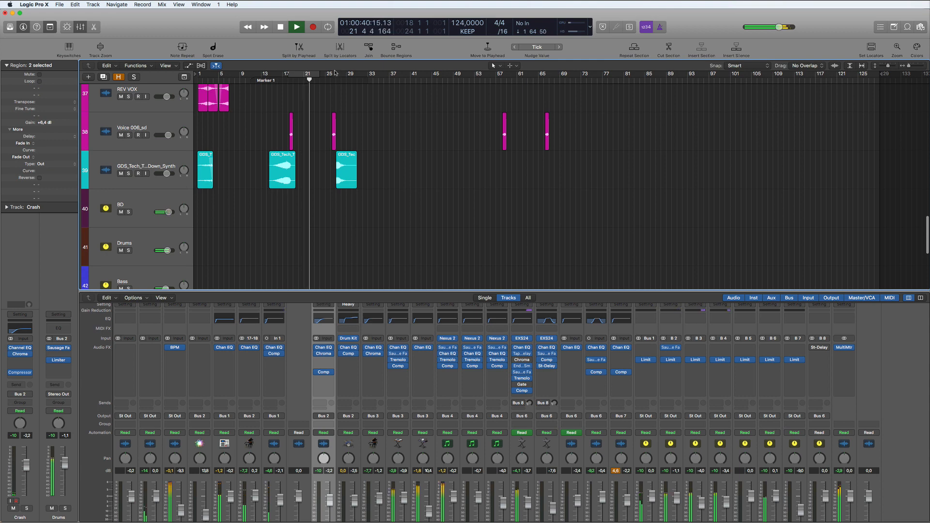
drag(337, 73, 399, 73)
key(space)
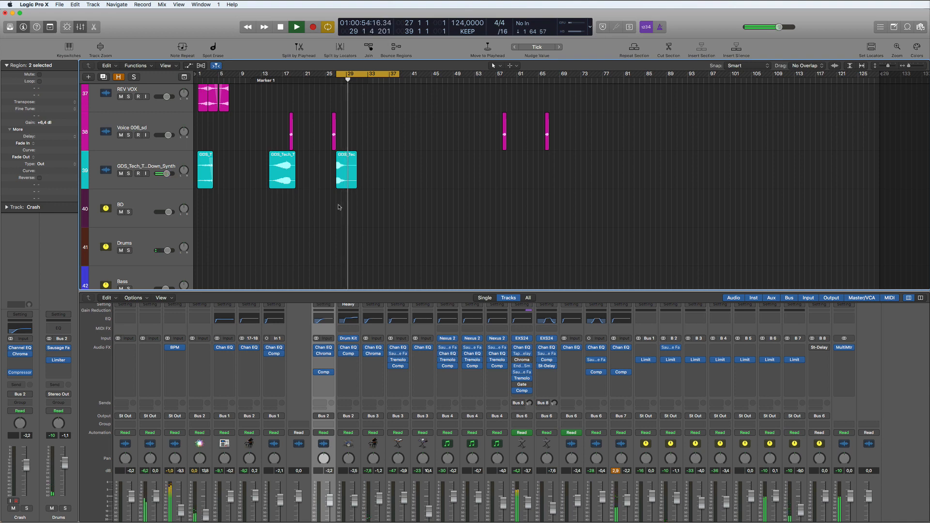
key(super+Up)
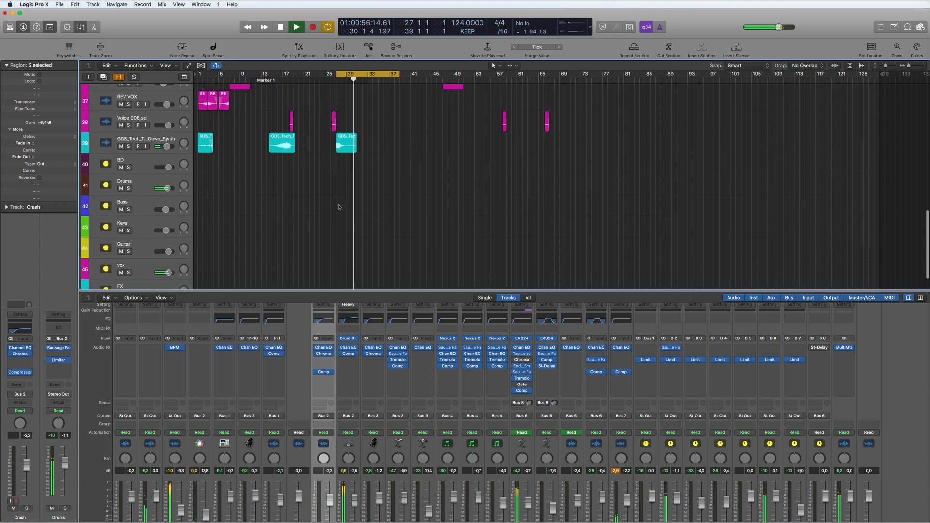
scroll(339, 207, up, 5)
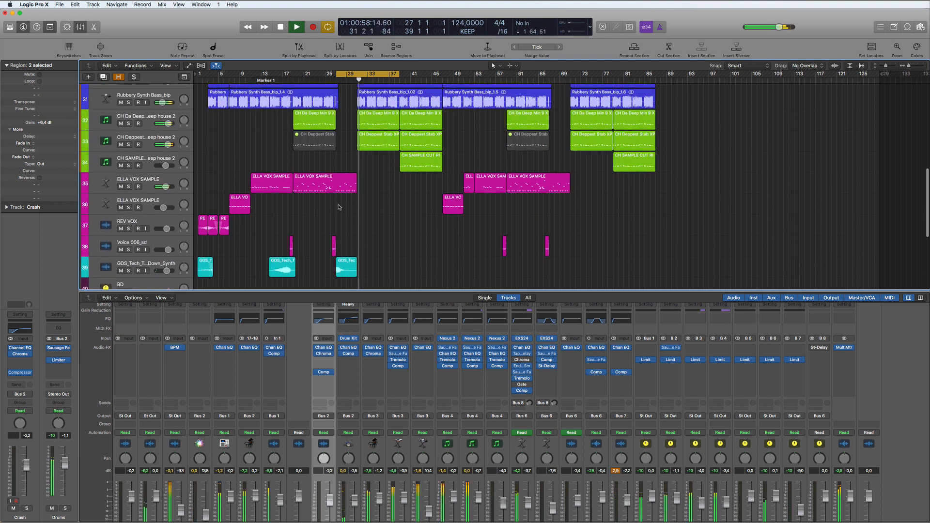
scroll(339, 207, up, 1)
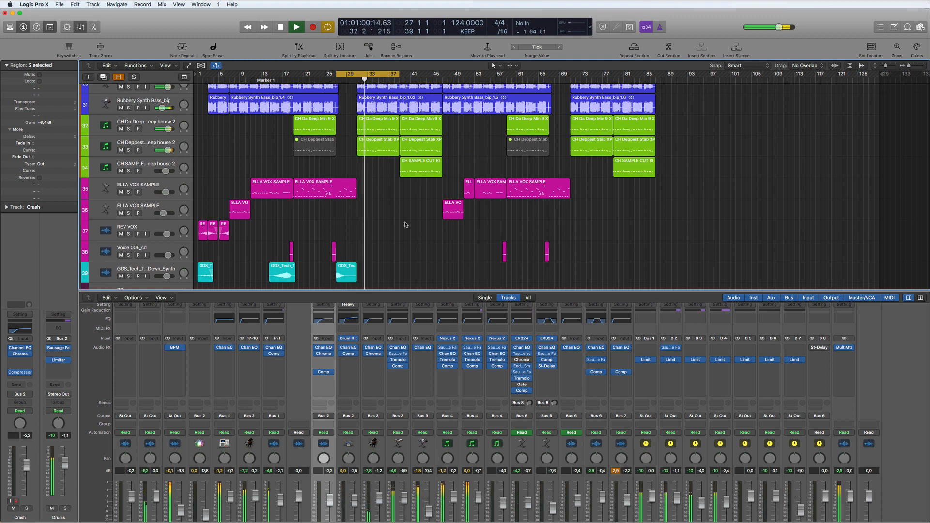
key(super+Up)
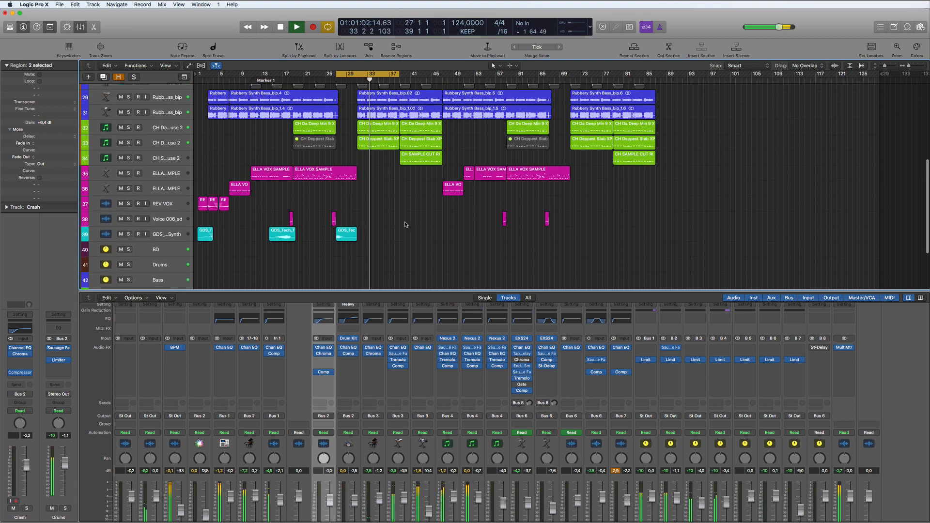
scroll(405, 225, up, 2)
key(space)
Select the CH Da Deep house 2 track with the cycle set to bars 19 to 90, revealing the hidden tracks briefly
drag(294, 75, 672, 97)
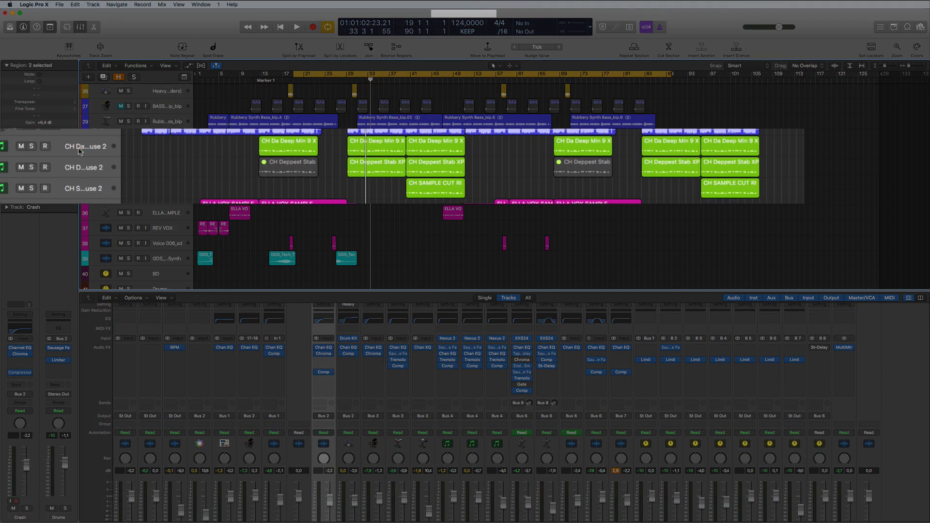
click(80, 152)
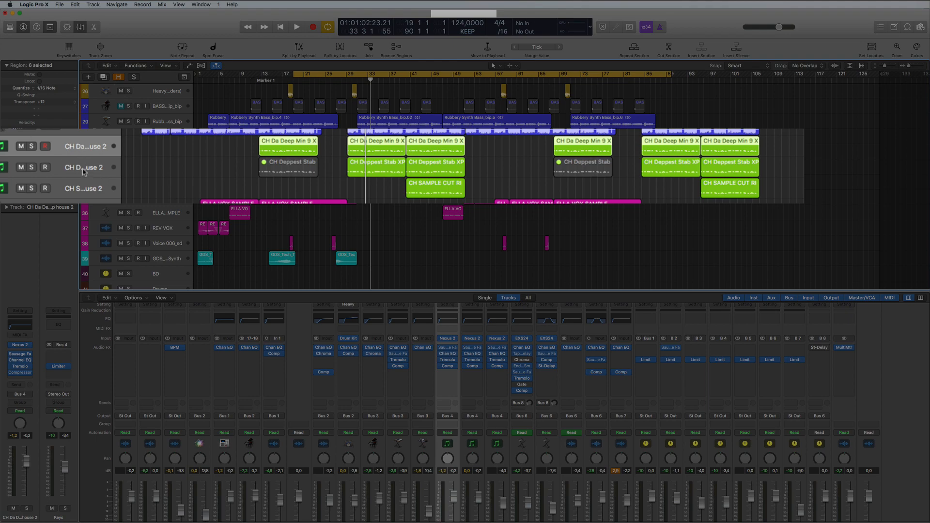
click(119, 77)
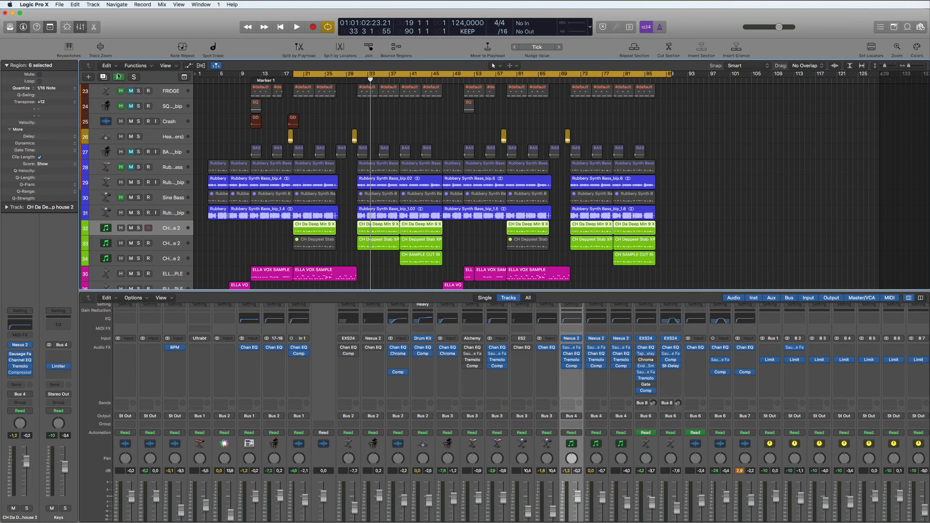
click(118, 77)
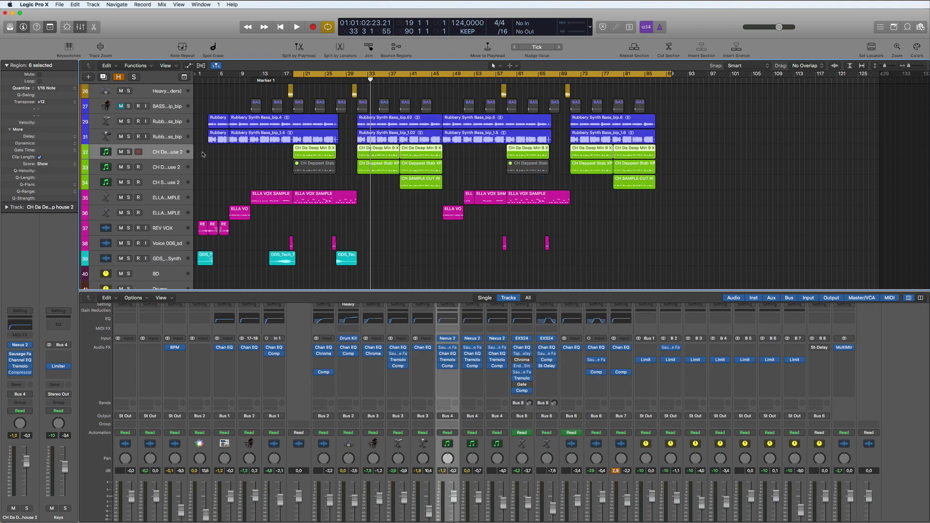
scroll(321, 198, up, 1)
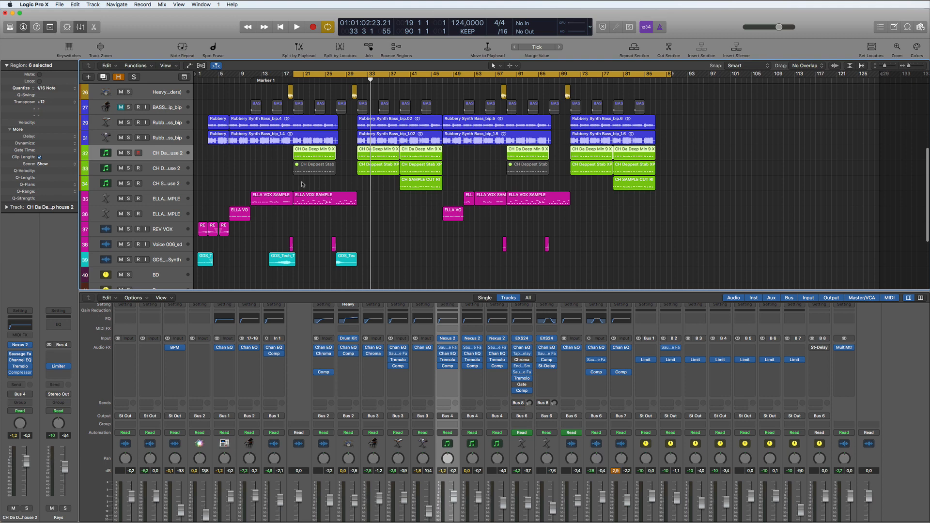
Play the mix from bar 19, turn the cycle off, and play on from bar 31 to hear the synth section
key(shift+space)
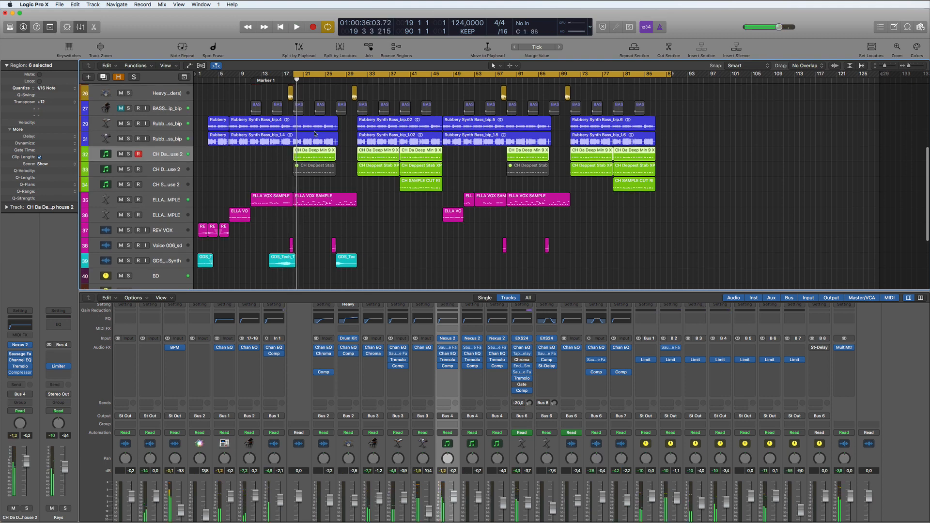
scroll(315, 134, down, 1)
click(359, 75)
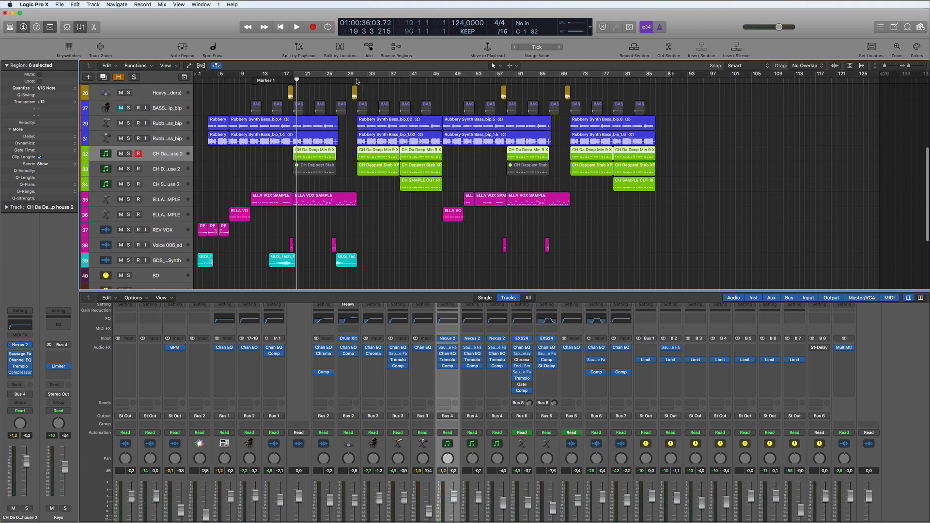
click(357, 82)
key(space)
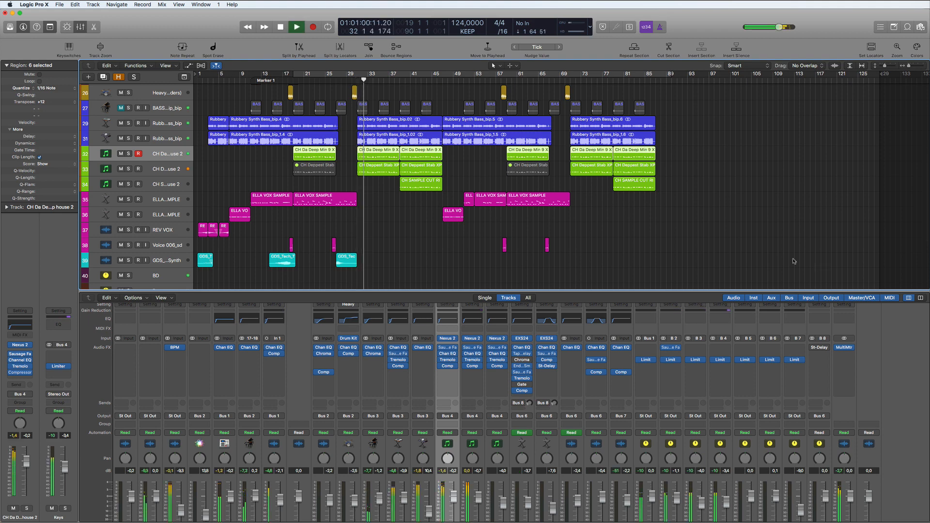
scroll(765, 235, down, 2)
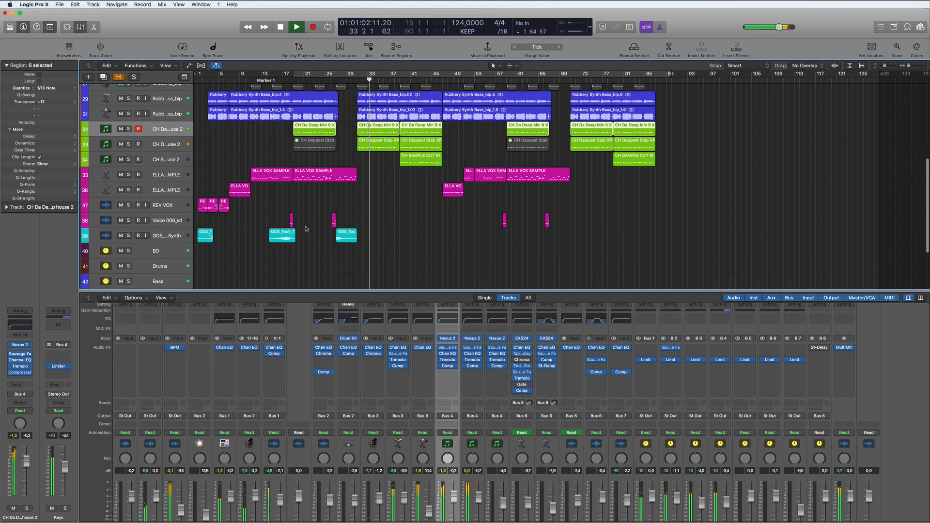
Examine the arrangement from the top tracks down to the buses at a reduced track height while the chorus plays
scroll(398, 213, up, 5)
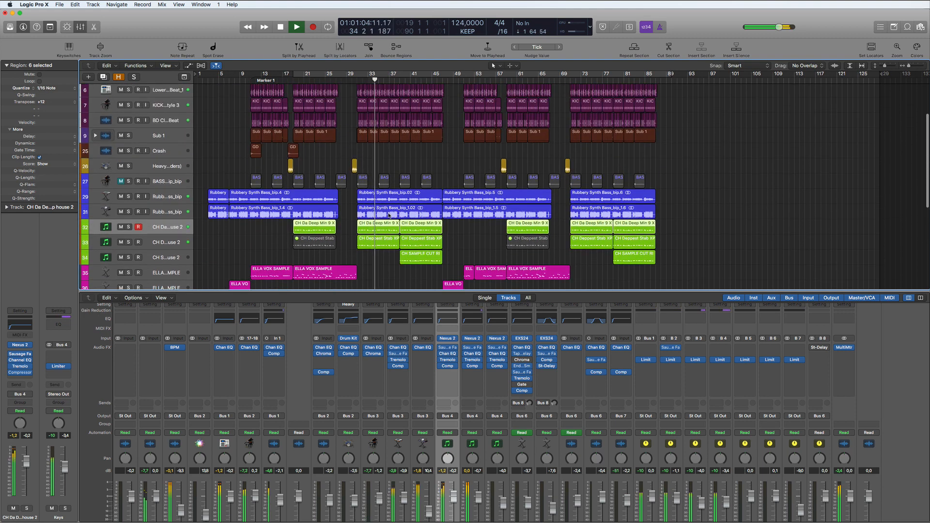
scroll(357, 191, down, 2)
key(super+Up)
key(super+Up)
key(super+Up)
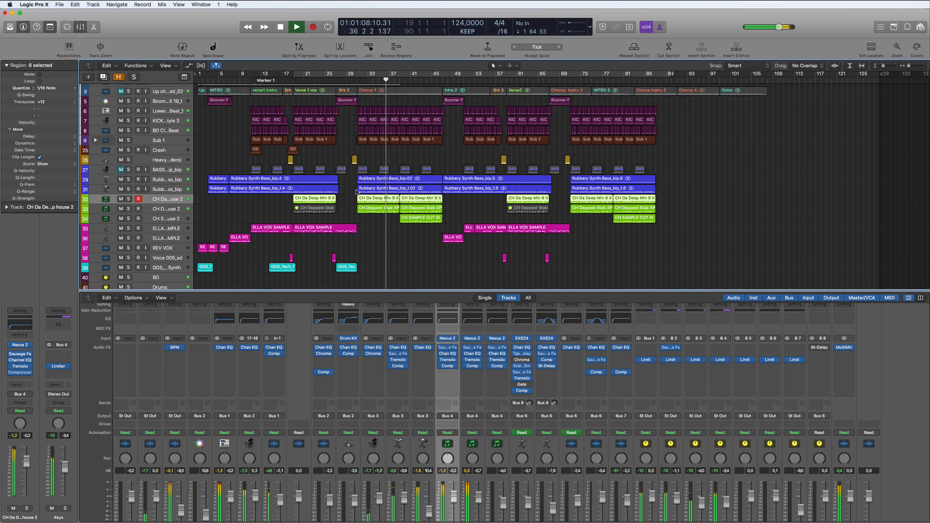
scroll(376, 147, down, 3)
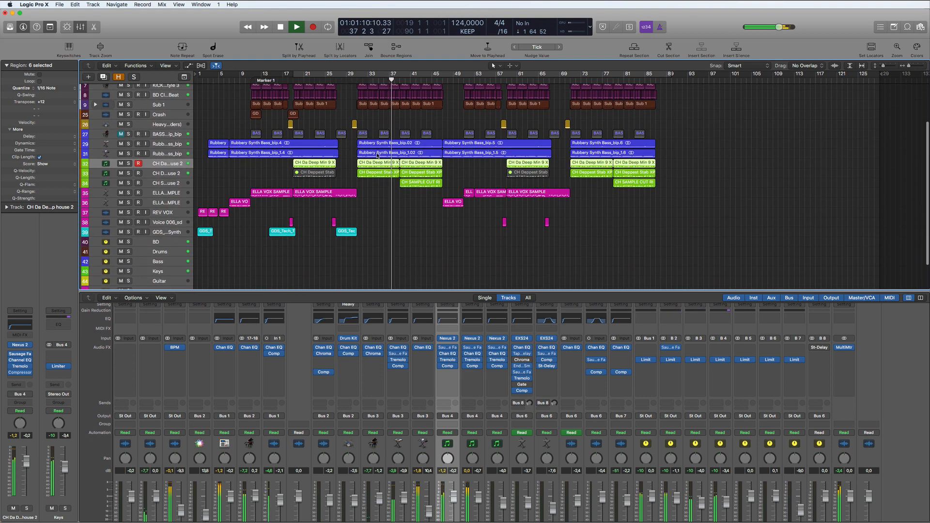
scroll(364, 187, up, 1)
scroll(364, 185, up, 3)
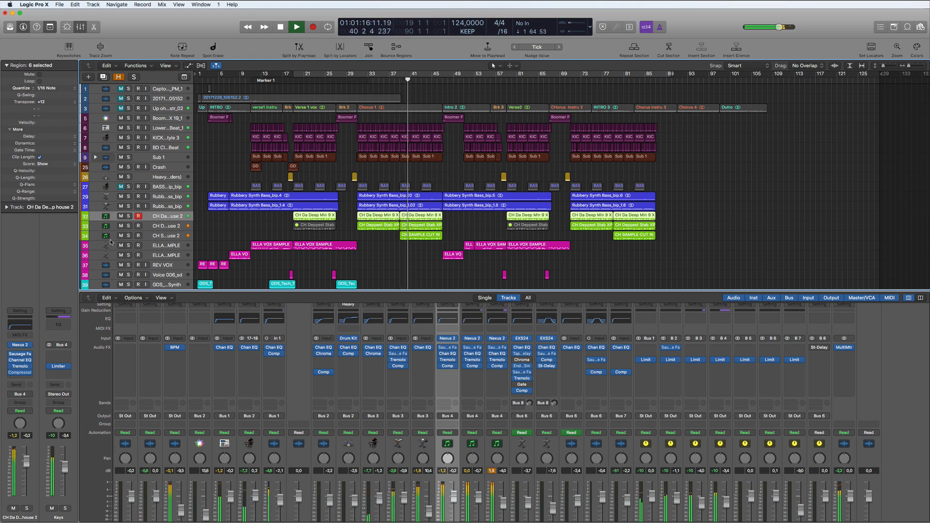
Audition the CH SAMPLE house 2 track with a cycle from bar 39 to 48, first soloed and again within the full mix
click(157, 237)
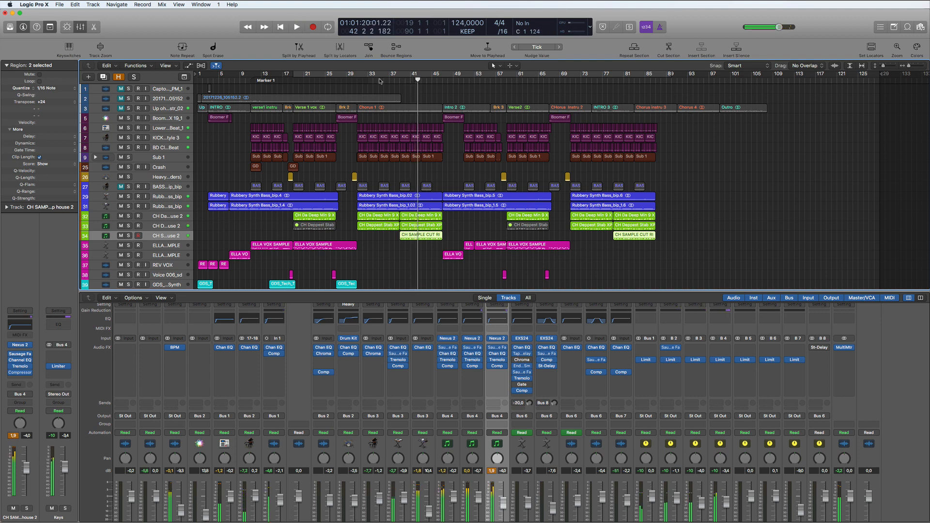
drag(412, 78, 447, 77)
click(129, 236)
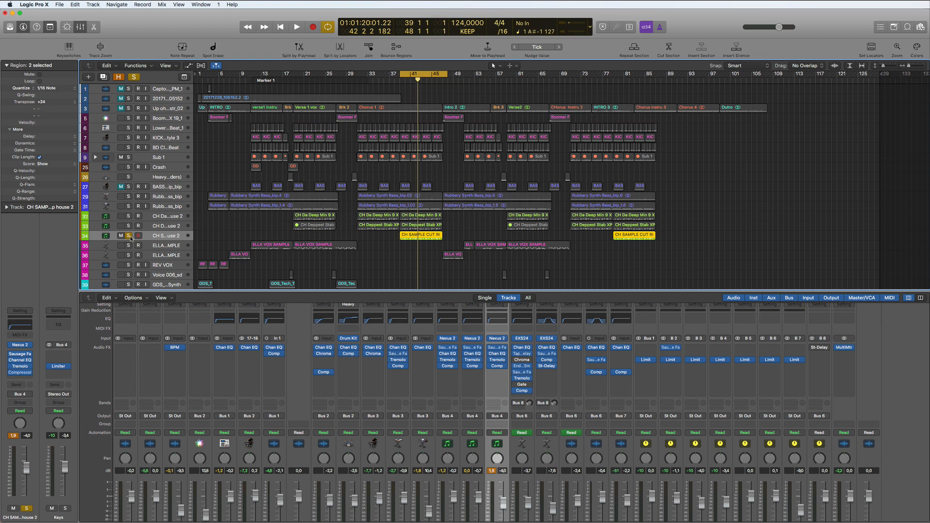
key(space)
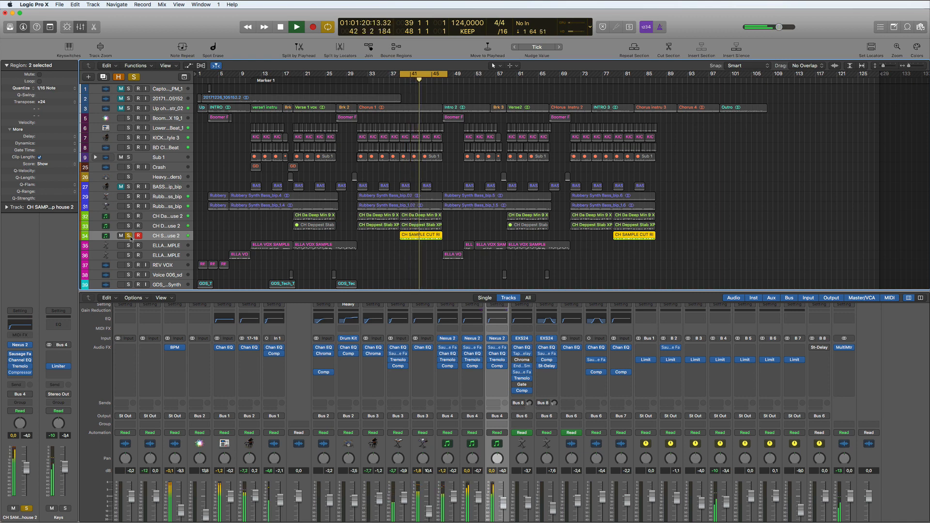
click(129, 236)
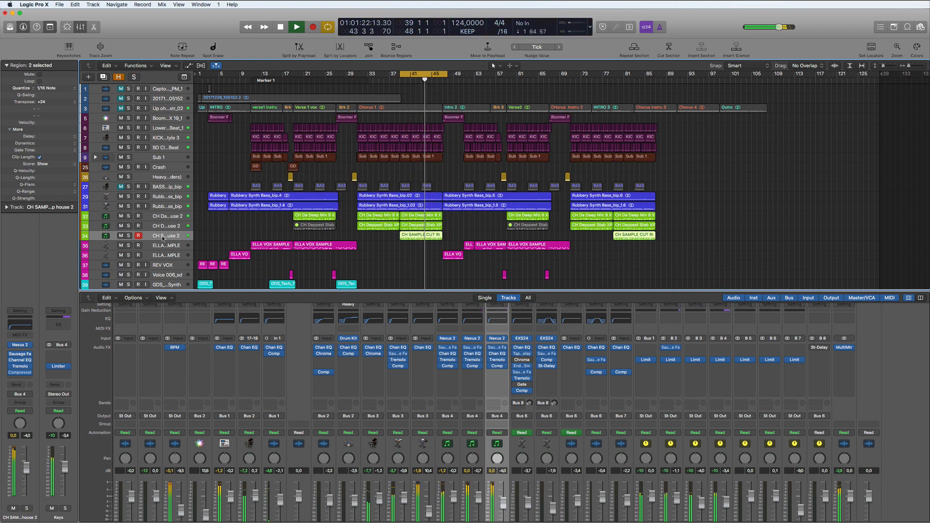
key(space)
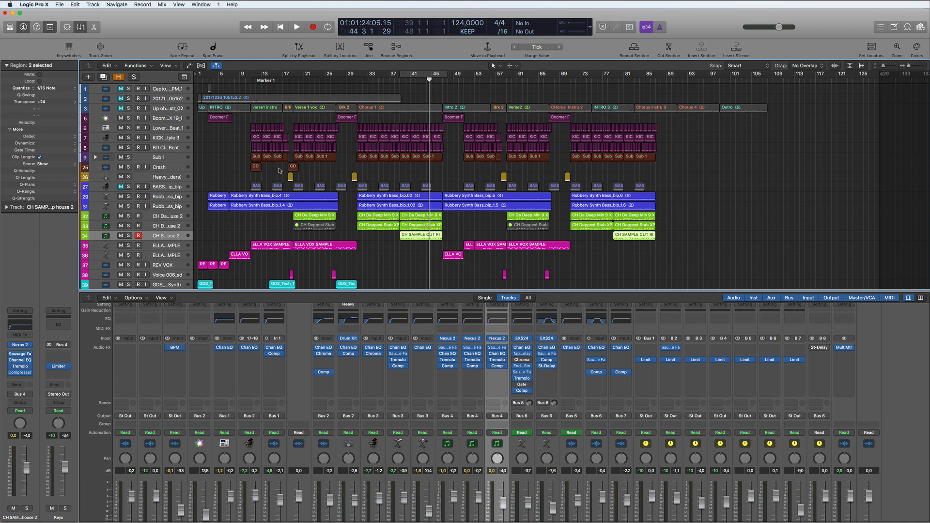
Copy the second Crash region along the Crash track to bars 27, 31 and 39
click(293, 168)
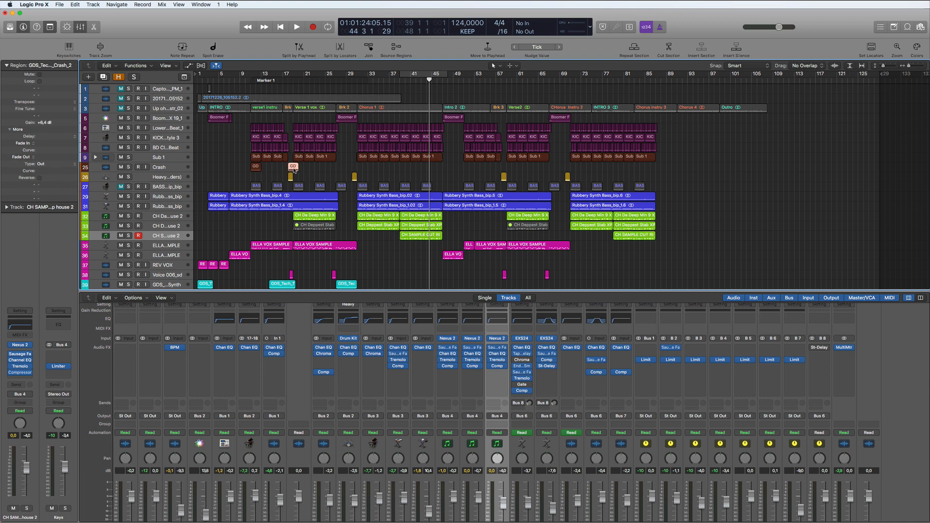
drag(294, 169, 403, 168)
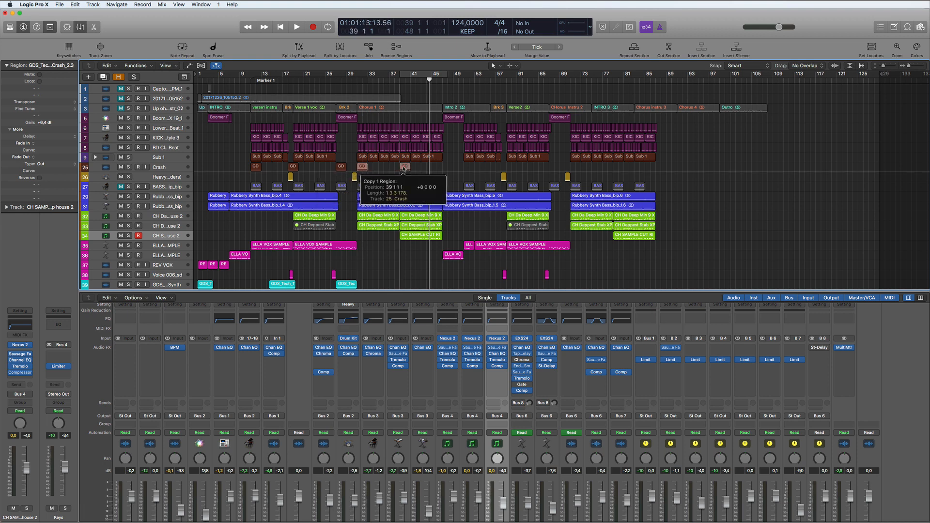